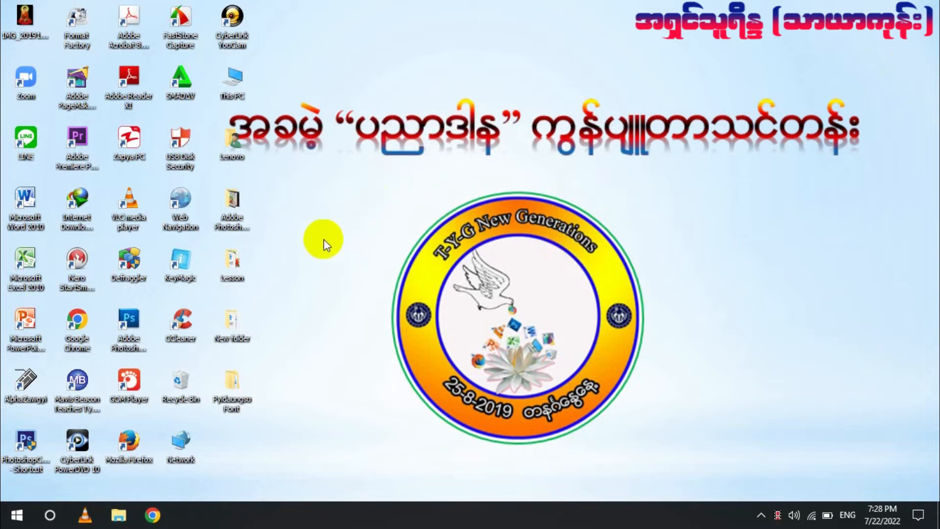
Open Google Chrome and search the web for "pyidaungsu font".
click(557, 423)
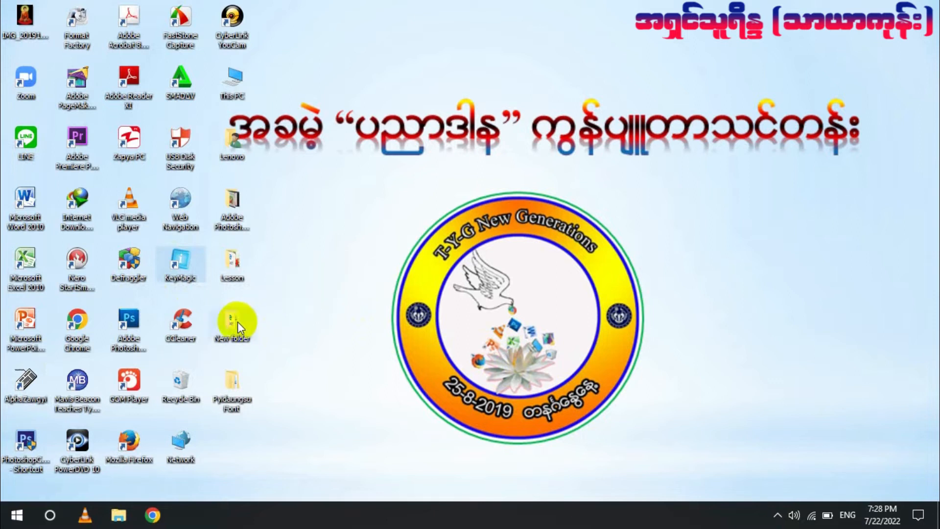
click(78, 322)
double_click(79, 321)
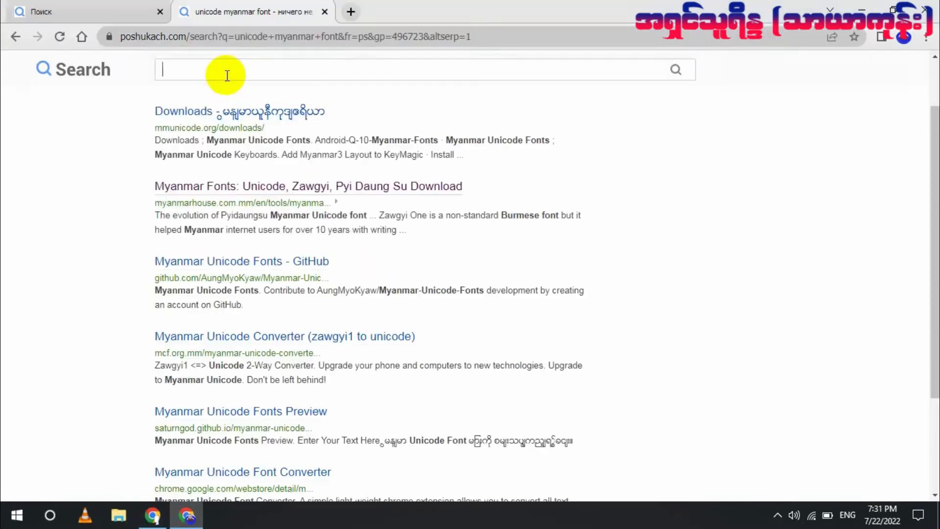
text(Py)
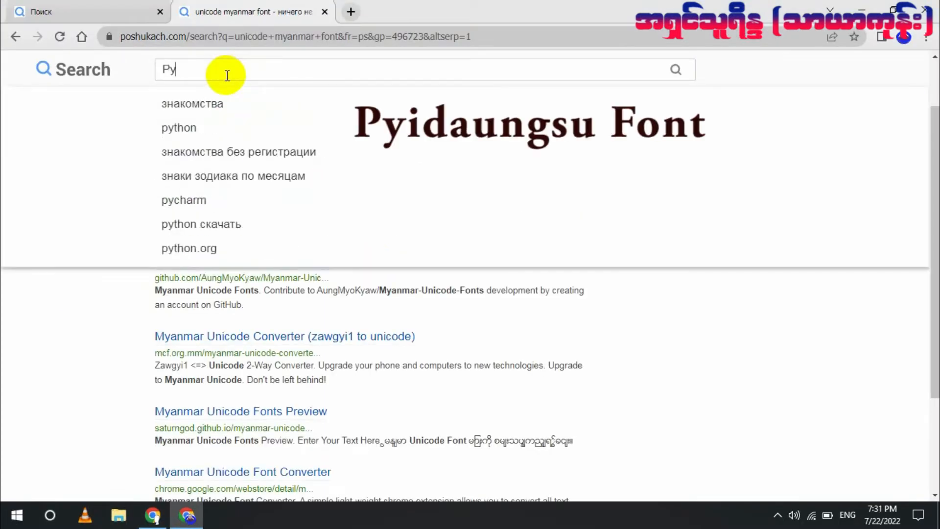
text(i)
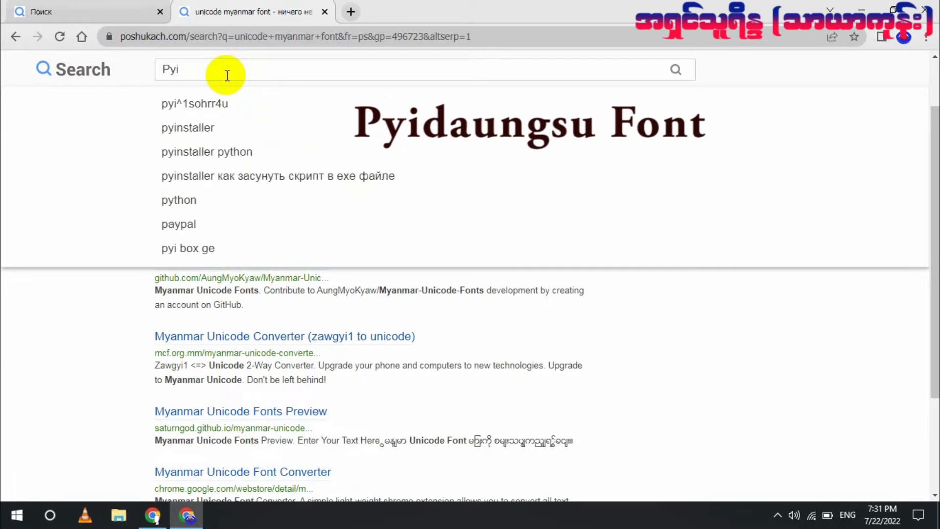
text(d)
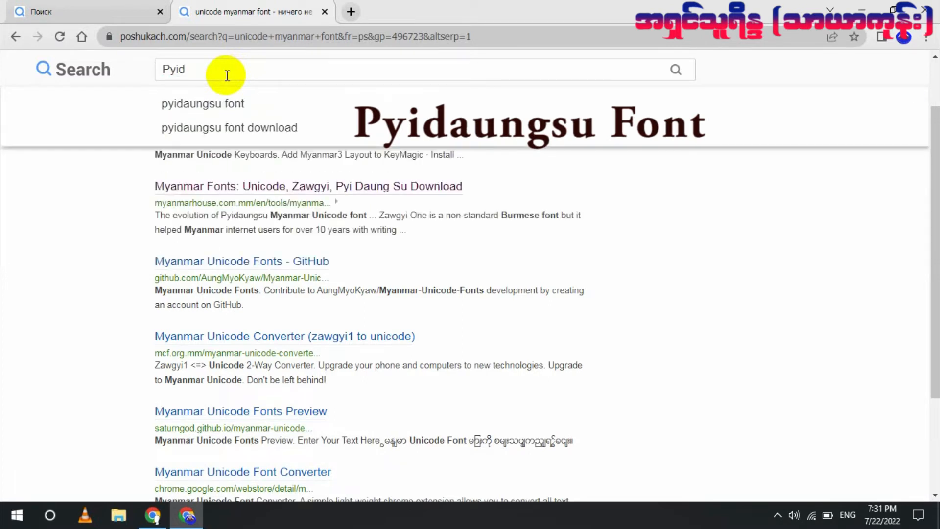
text(aung)
click(222, 105)
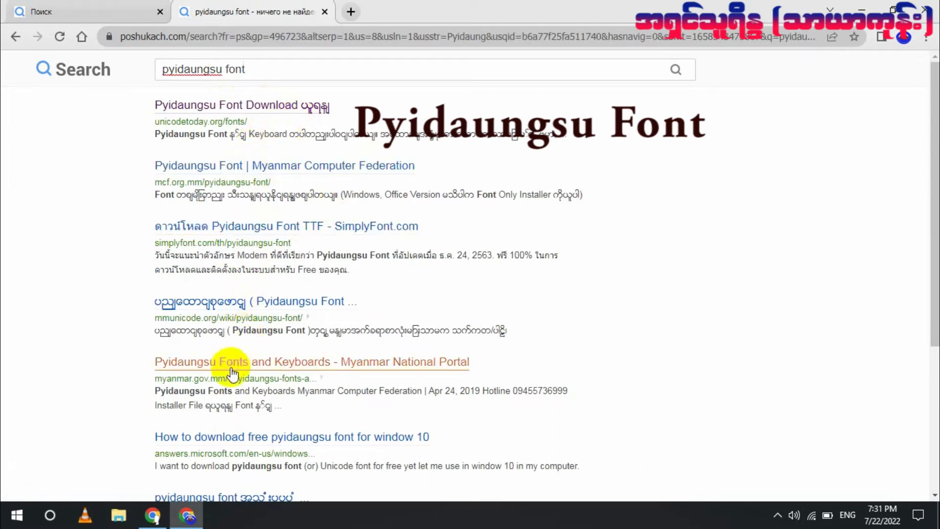
Look through the search results and open the Pyidaungsu Font Download page on unicodetoday.org.
scroll(256, 367, down, 2)
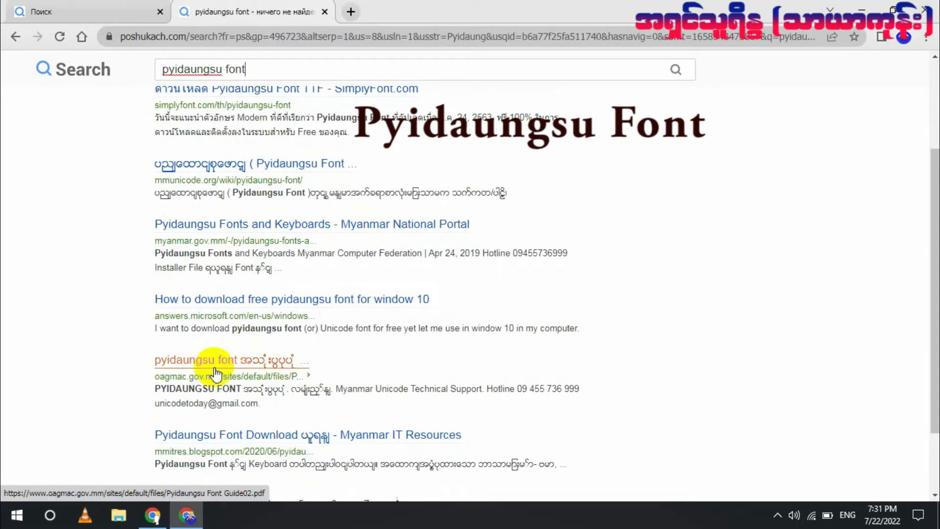
scroll(267, 399, down, 2)
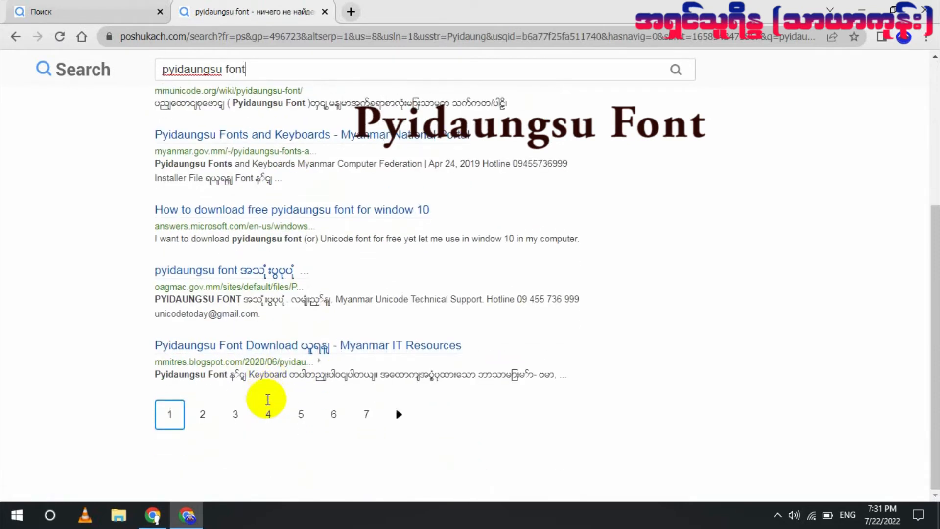
scroll(284, 329, up, 4)
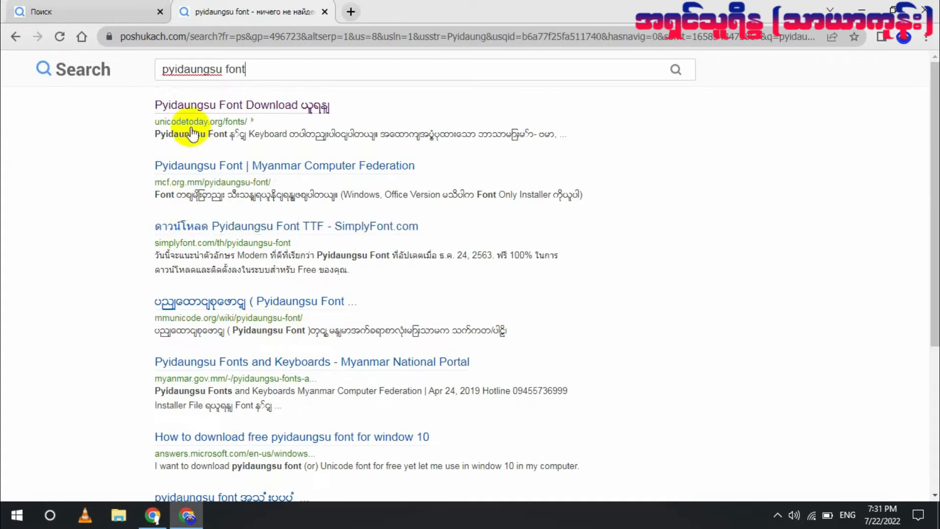
click(259, 106)
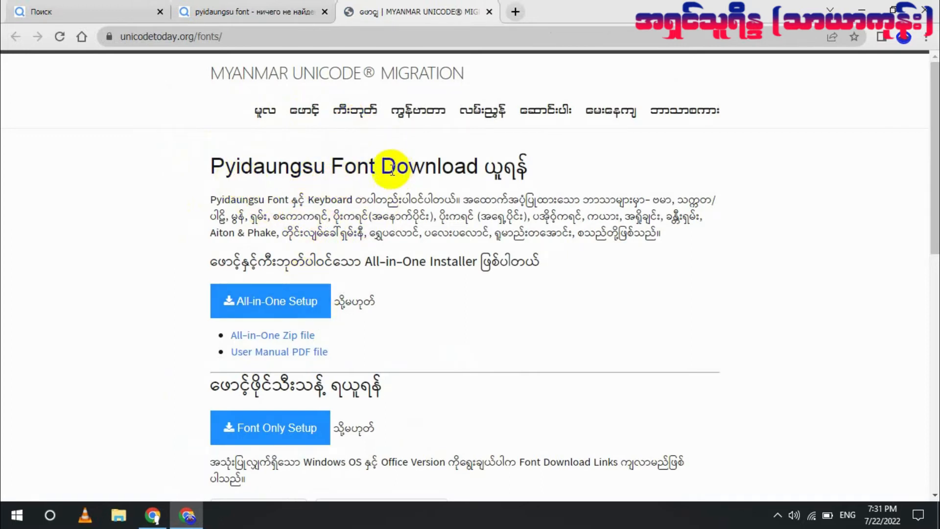
List the separate font download links for Windows 8, 10 with Office 2010 and older.
scroll(348, 265, down, 1)
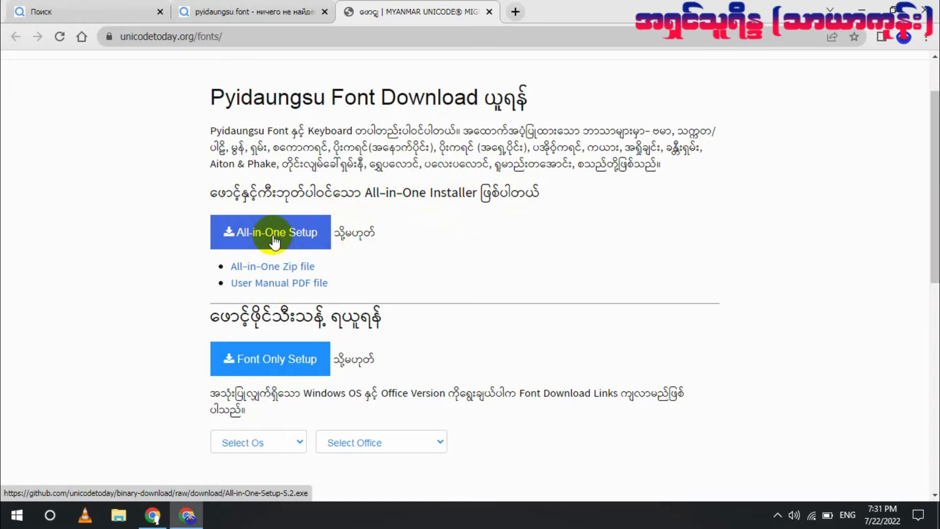
scroll(263, 346, down, 3)
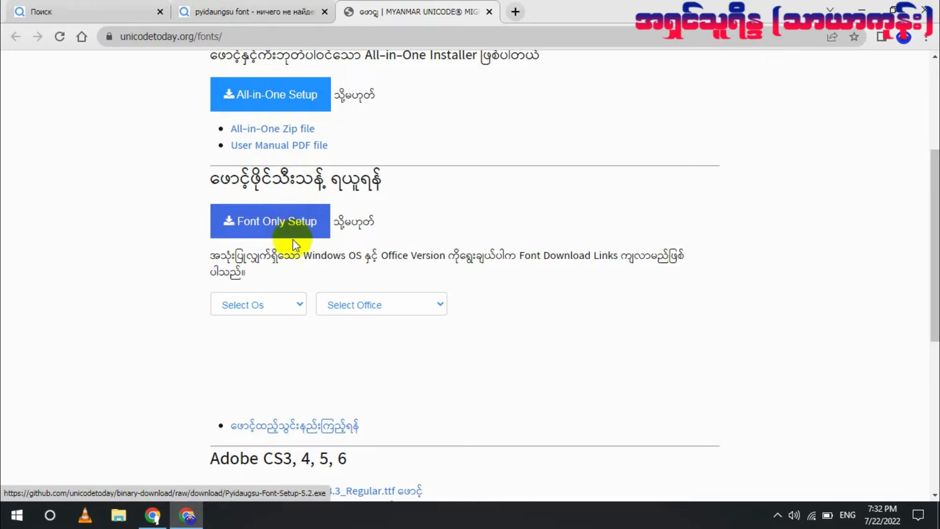
scroll(279, 225, down, 1)
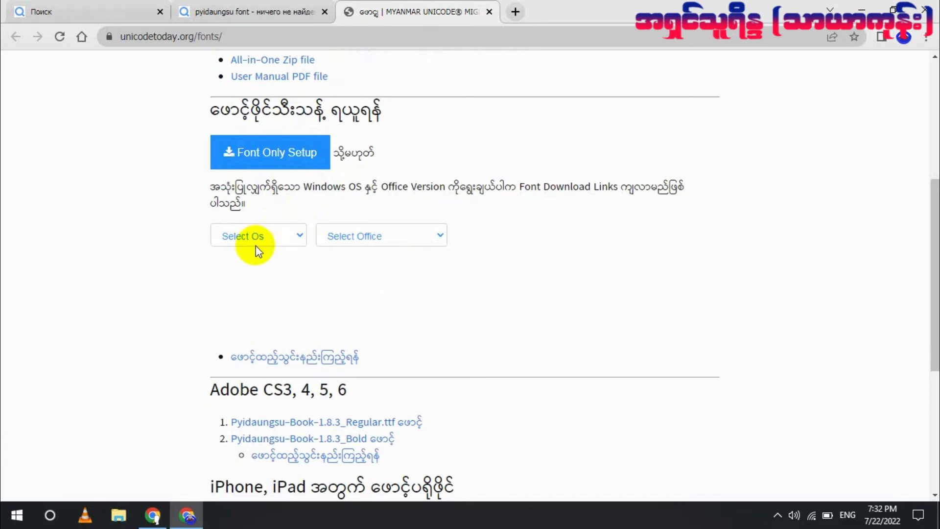
click(300, 236)
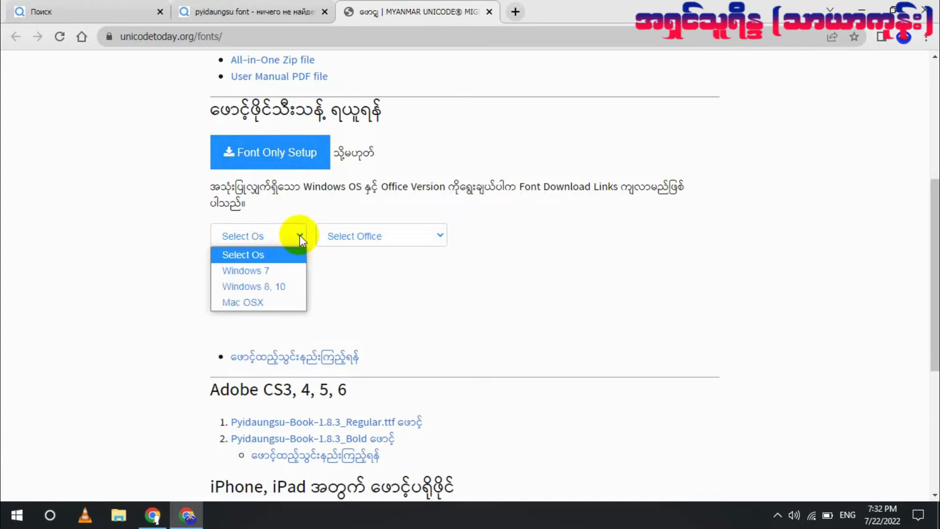
click(246, 288)
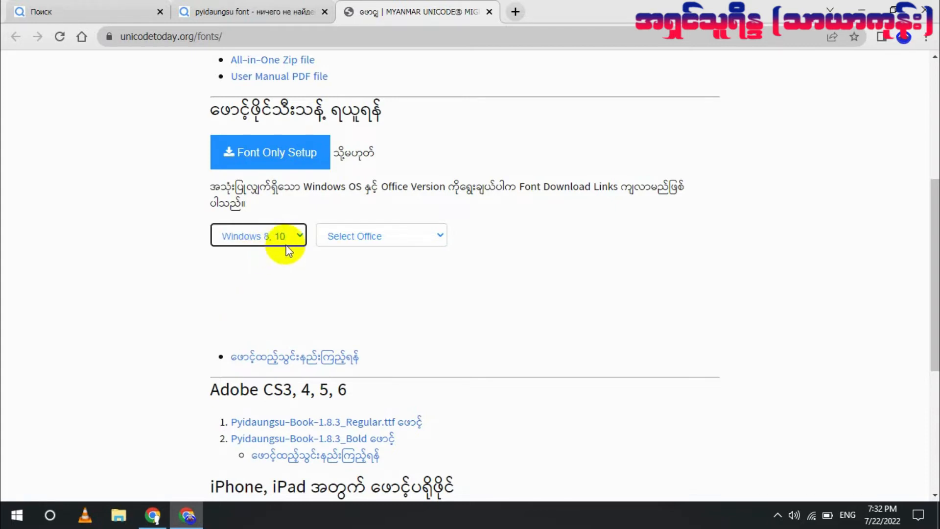
click(301, 236)
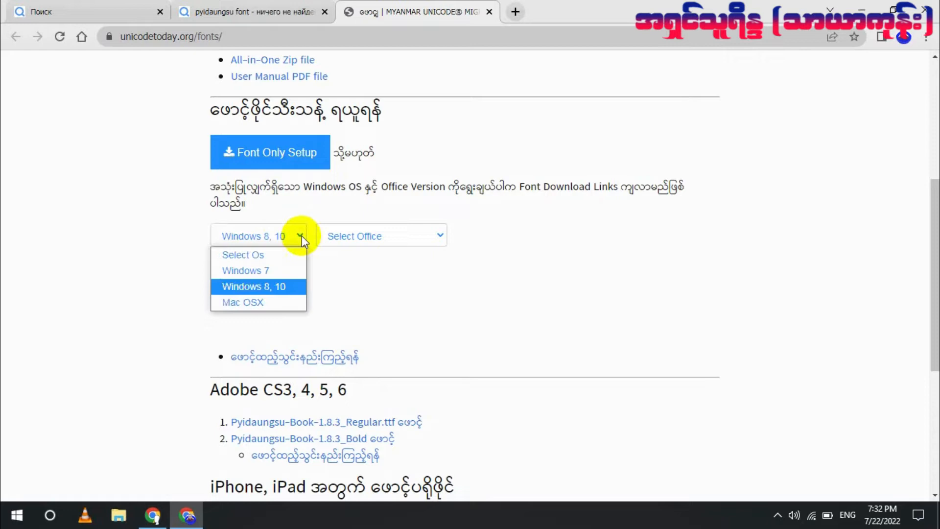
click(255, 287)
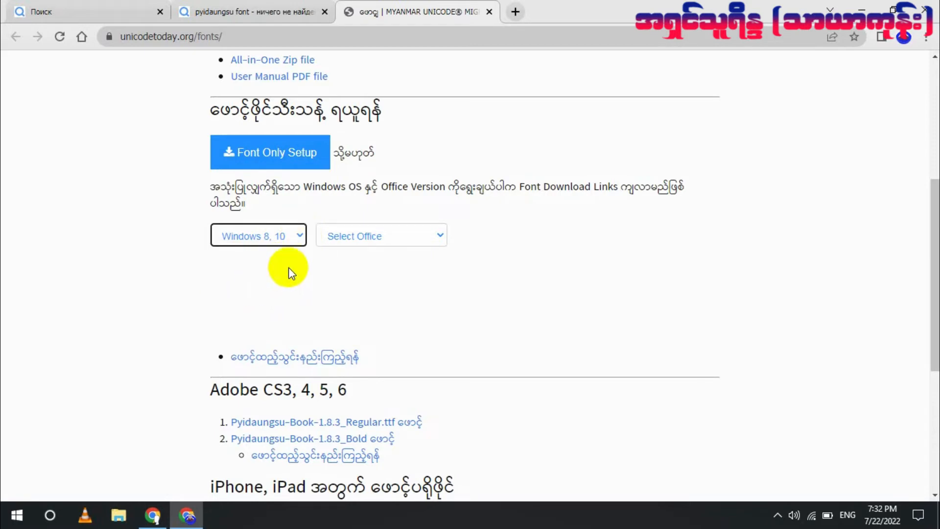
click(436, 235)
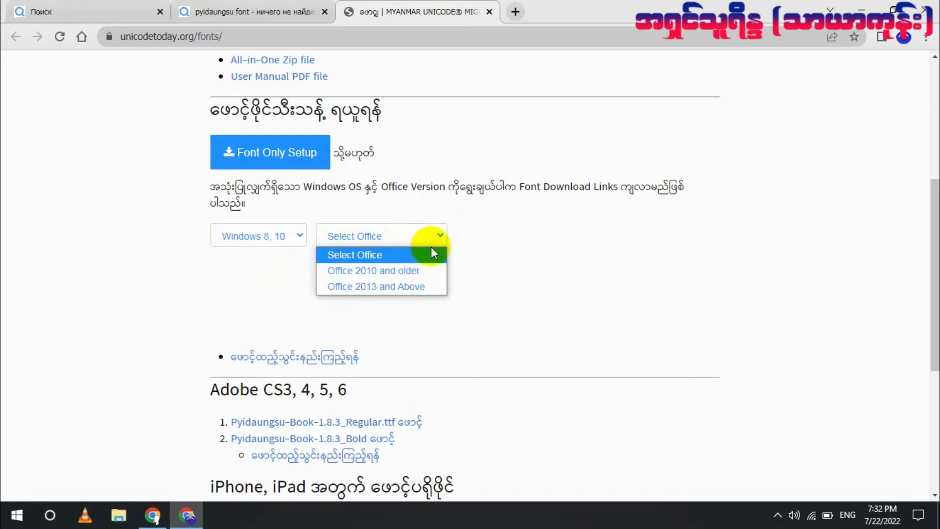
click(364, 271)
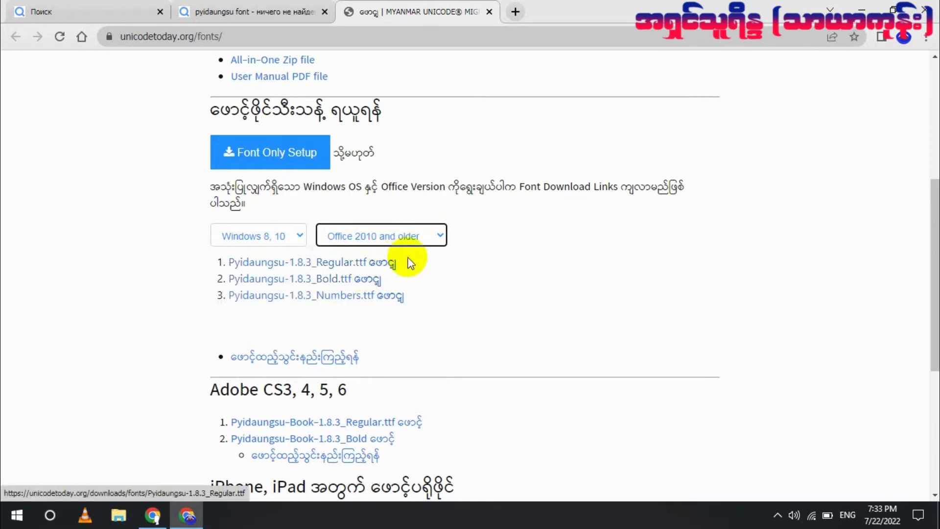
Switch the font links to Office 2013 and Above, and return them to Office 2010 and older.
click(441, 237)
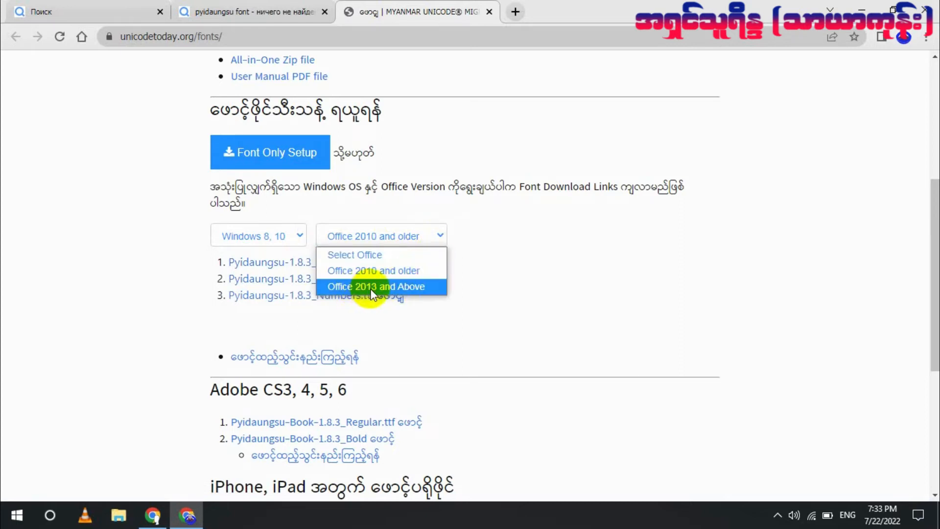
click(392, 288)
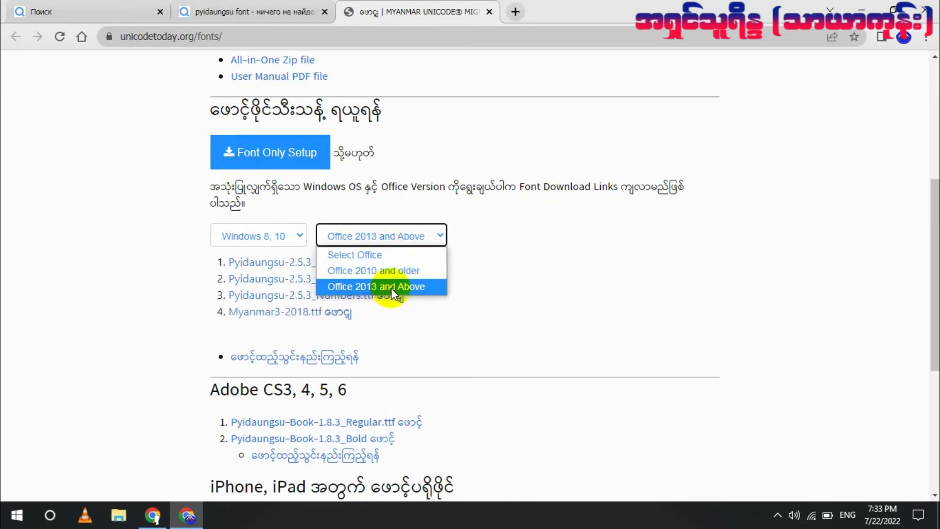
click(442, 237)
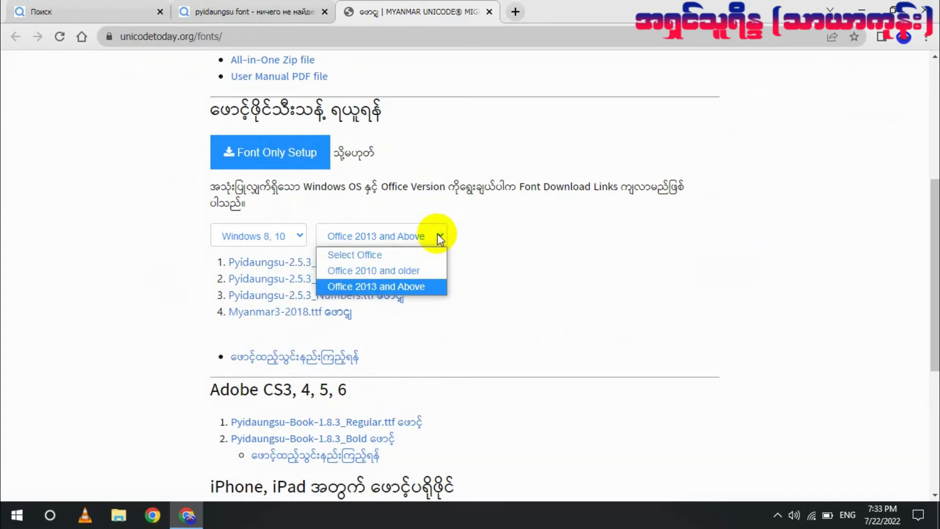
click(372, 270)
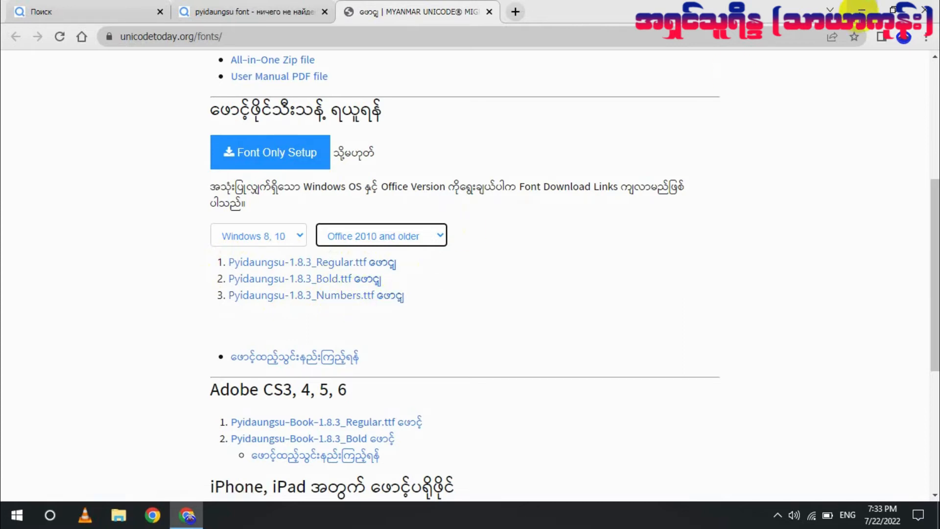
Minimize the browser and open the Win-10 Office 2010 subfolder of the desktop's Pyidaungsu Font folder.
click(862, 10)
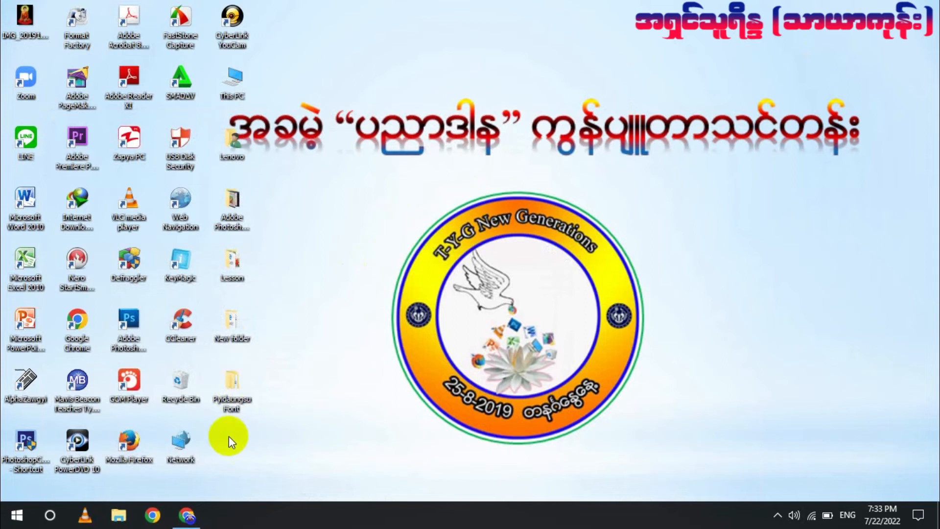
double_click(228, 379)
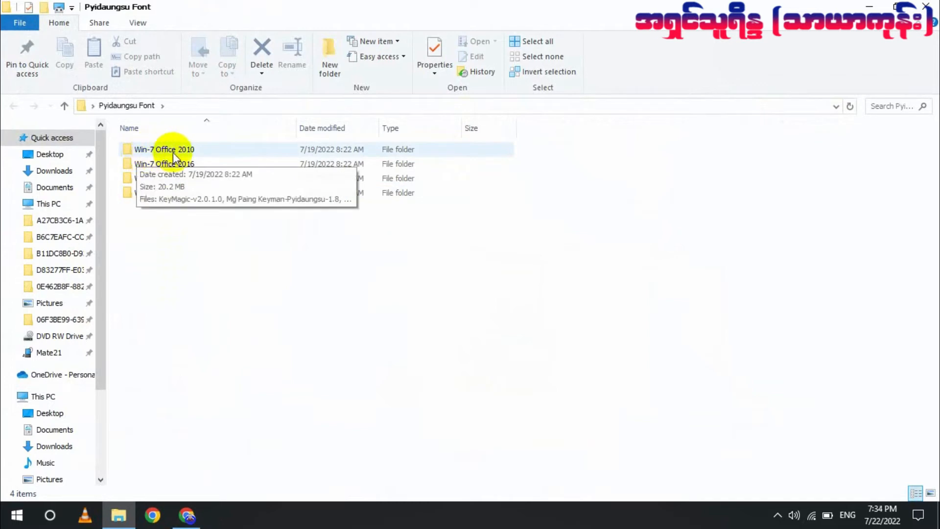
click(190, 163)
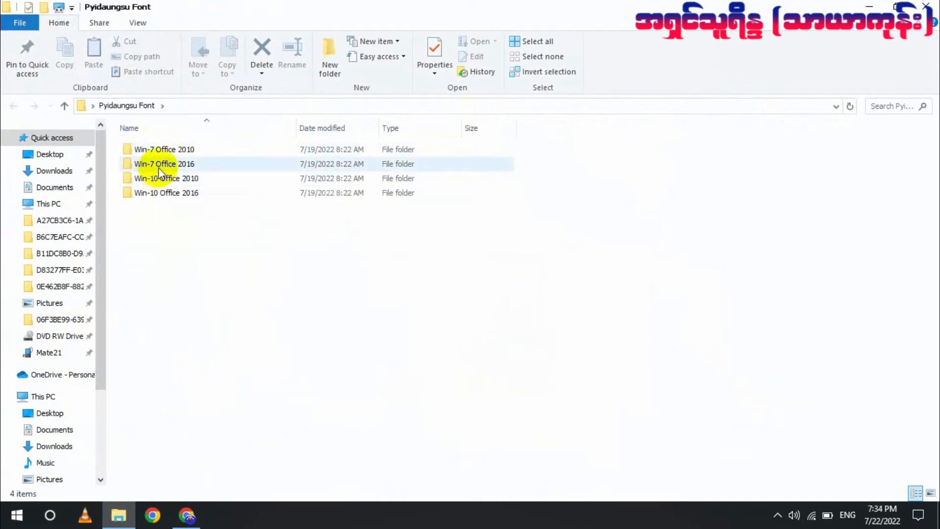
click(166, 177)
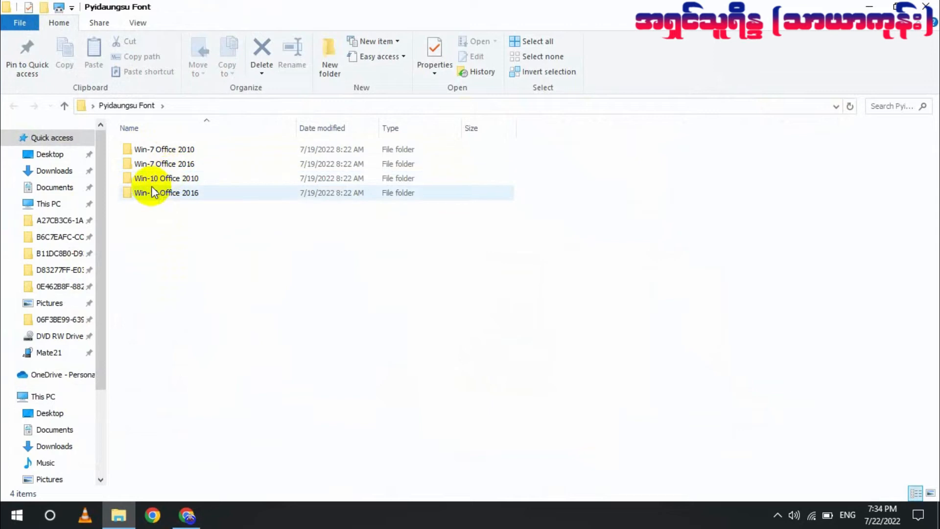
click(159, 193)
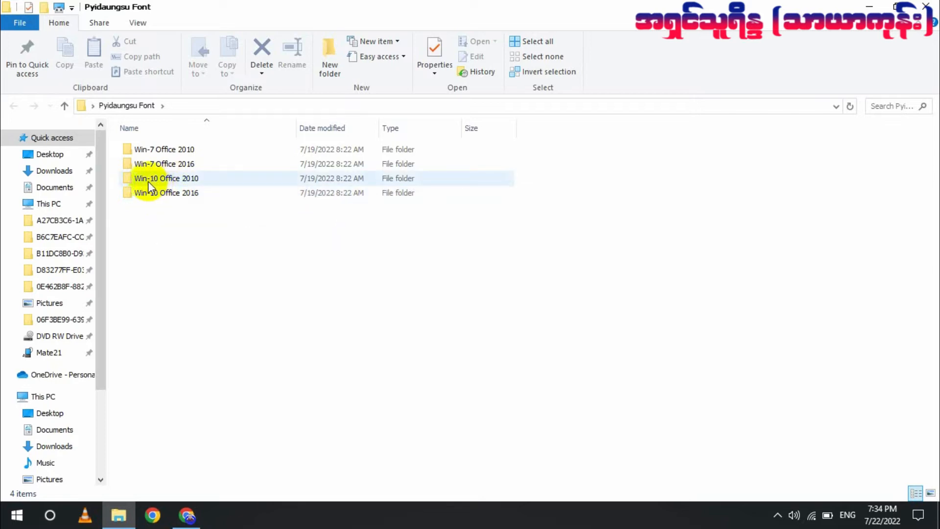
double_click(188, 182)
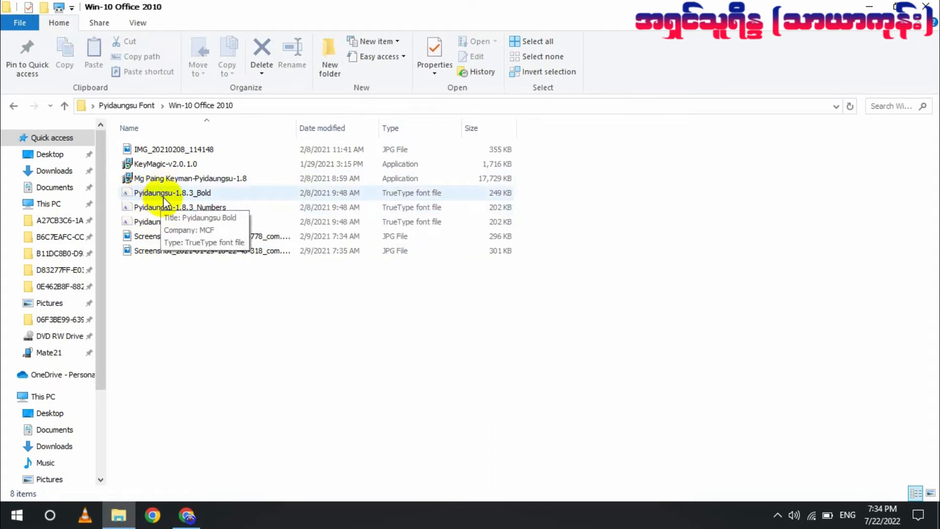
Install the Pyidaungsu-1.8.3 Bold, Numbers and Regular fonts together, replacing the already installed versions for all current items.
click(162, 196)
click(163, 207)
click(163, 224)
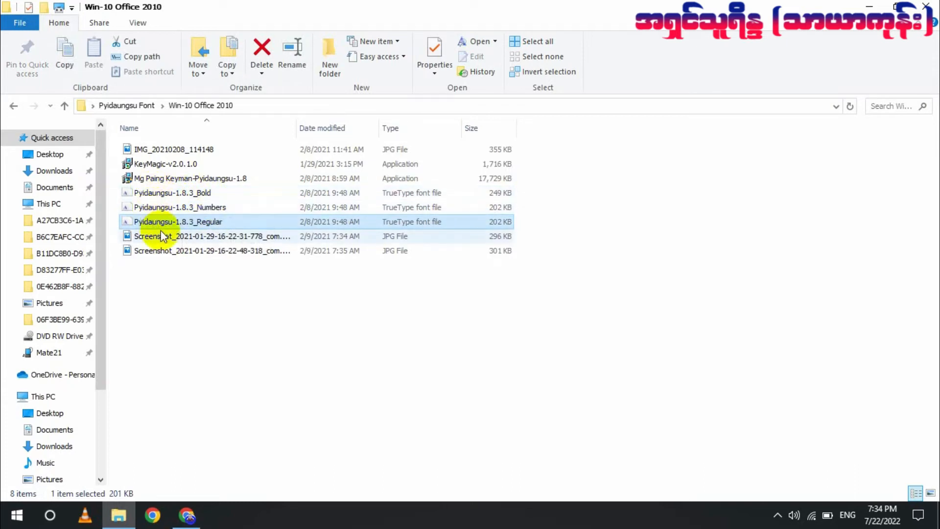
click(129, 193)
drag(116, 188, 204, 216)
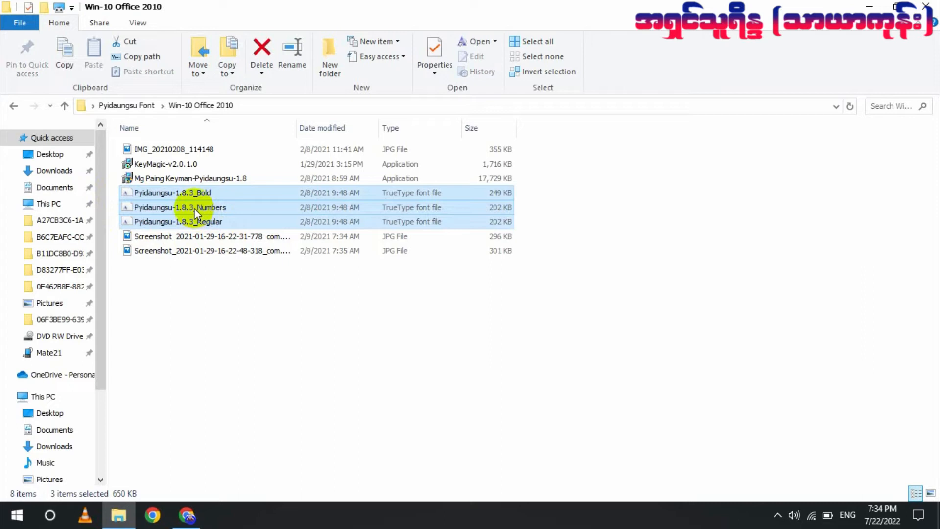
right_click(196, 210)
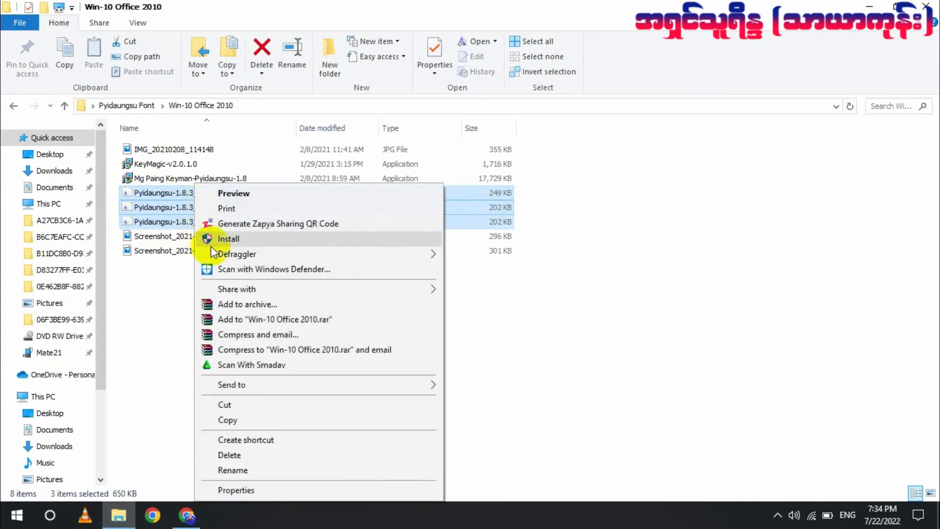
click(237, 239)
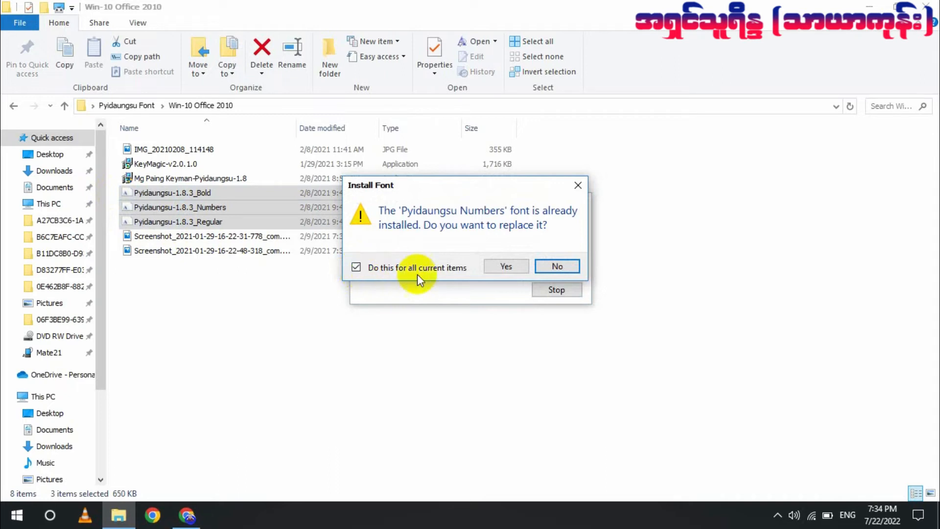
click(507, 266)
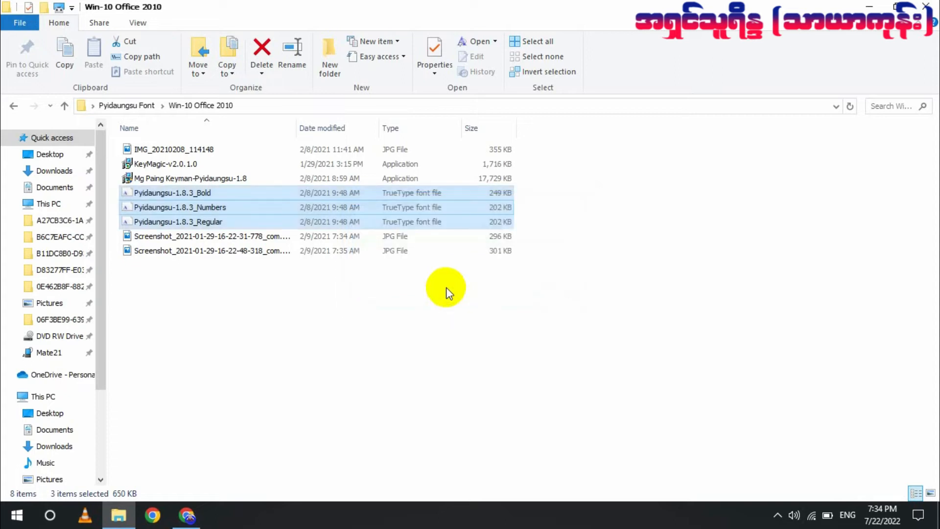
click(221, 298)
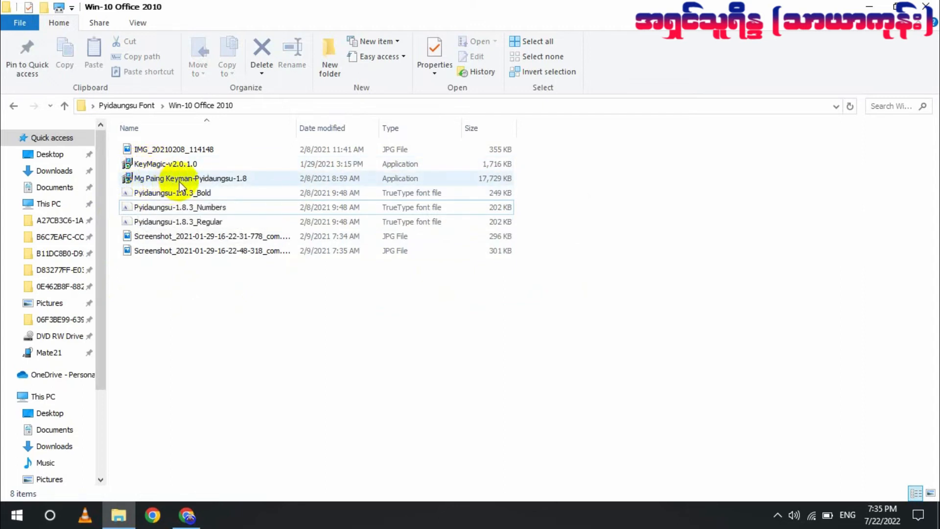
Start the KeyMagic-v2.0.1.0 setup, accept the license agreement and keep the desktop shortcut task, stopping at the ready-to-install page.
click(166, 164)
click(168, 179)
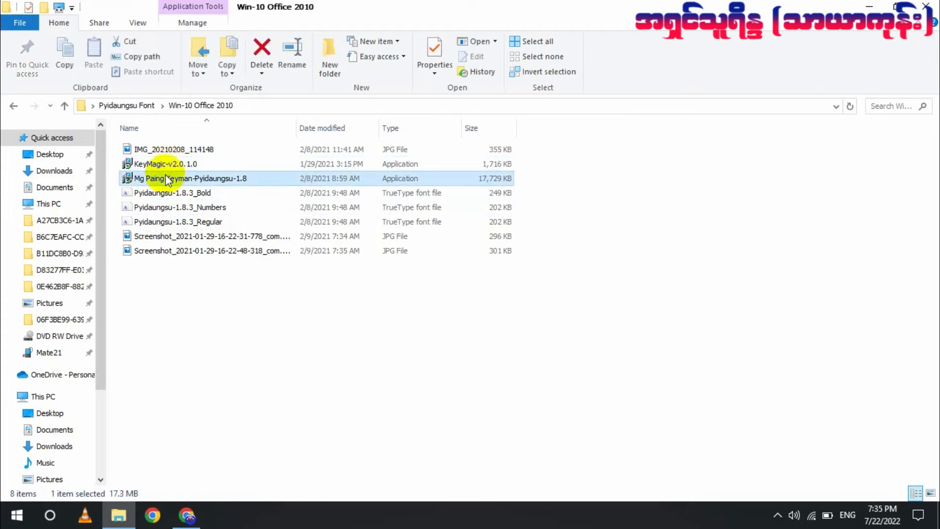
click(161, 167)
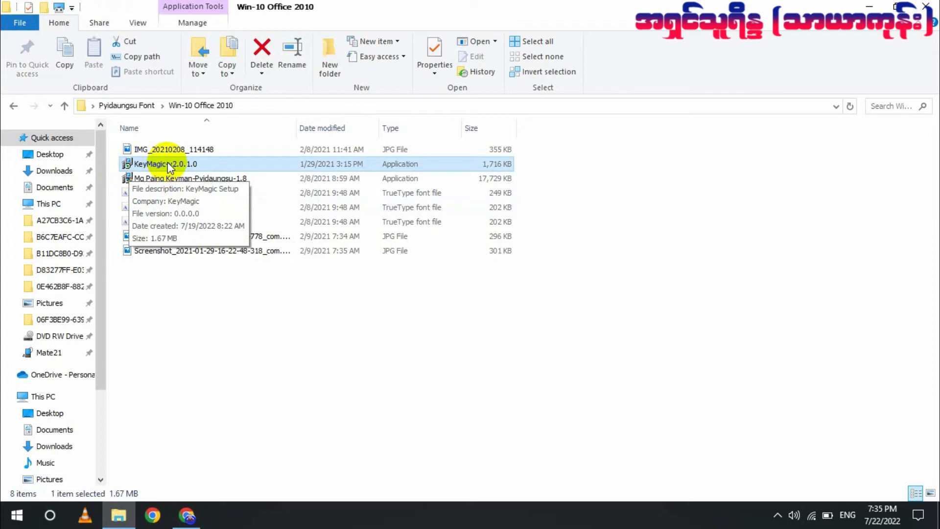
double_click(170, 166)
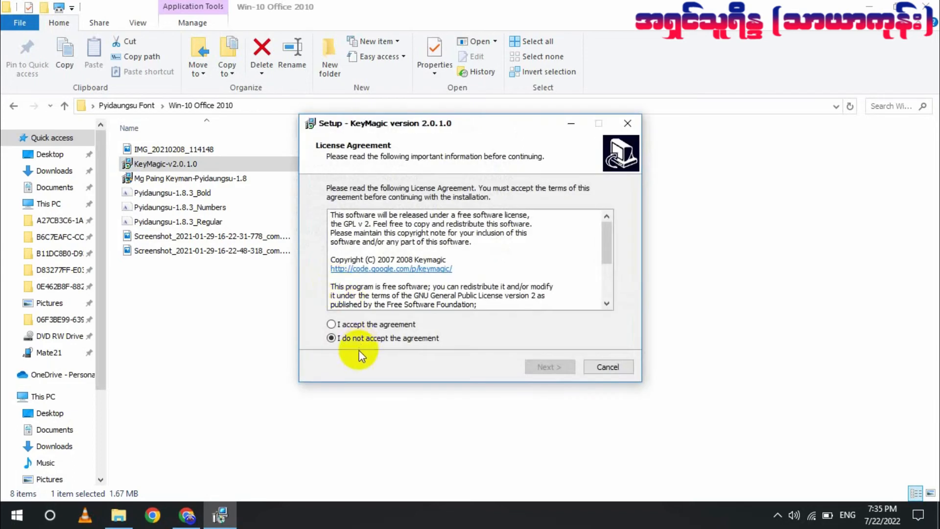
click(332, 325)
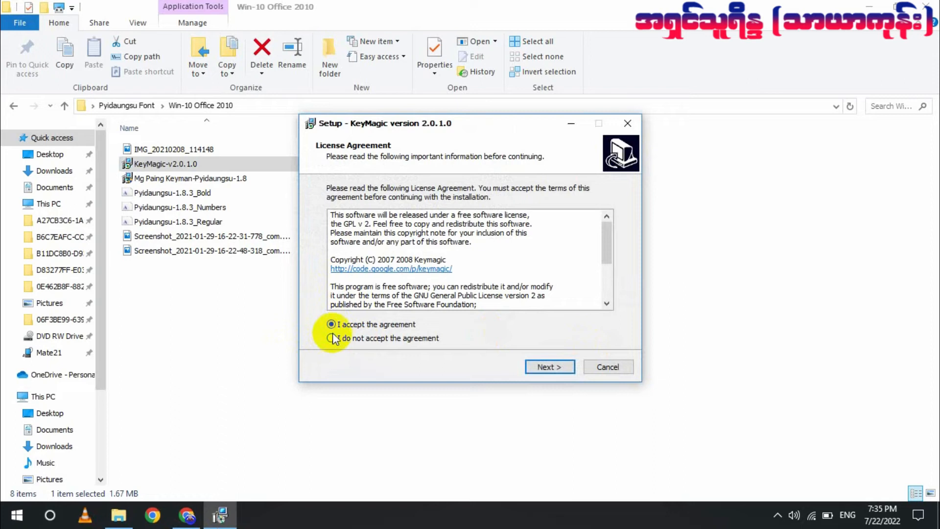
click(542, 369)
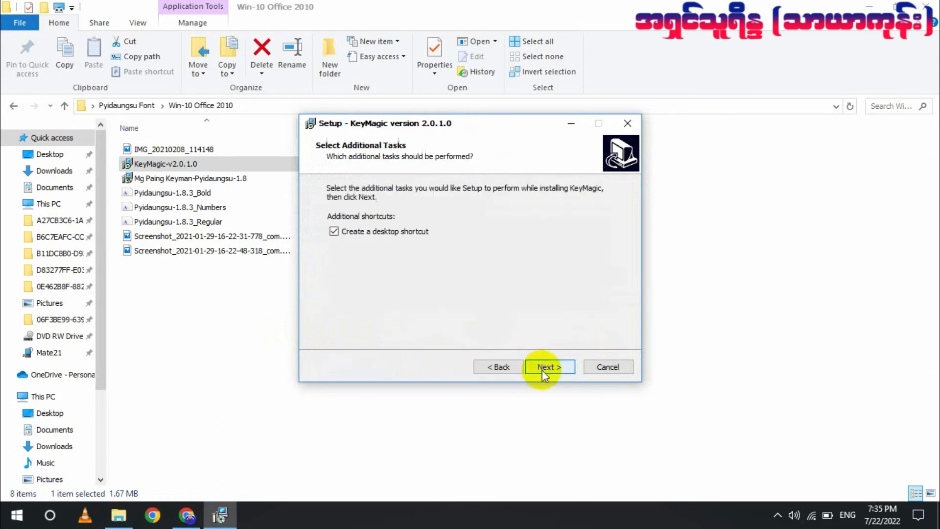
click(544, 369)
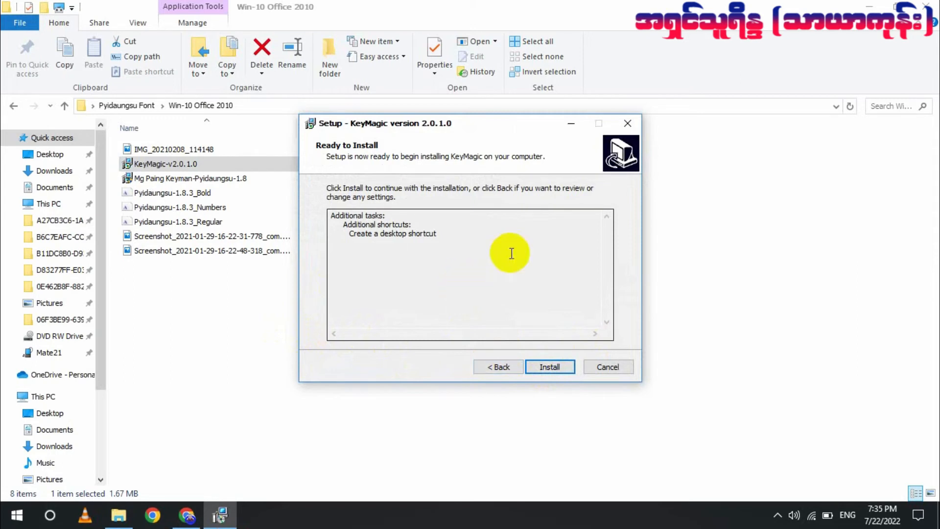
Exit the KeyMagic setup without installing and close the Win-10 Office 2010 folder window.
click(628, 124)
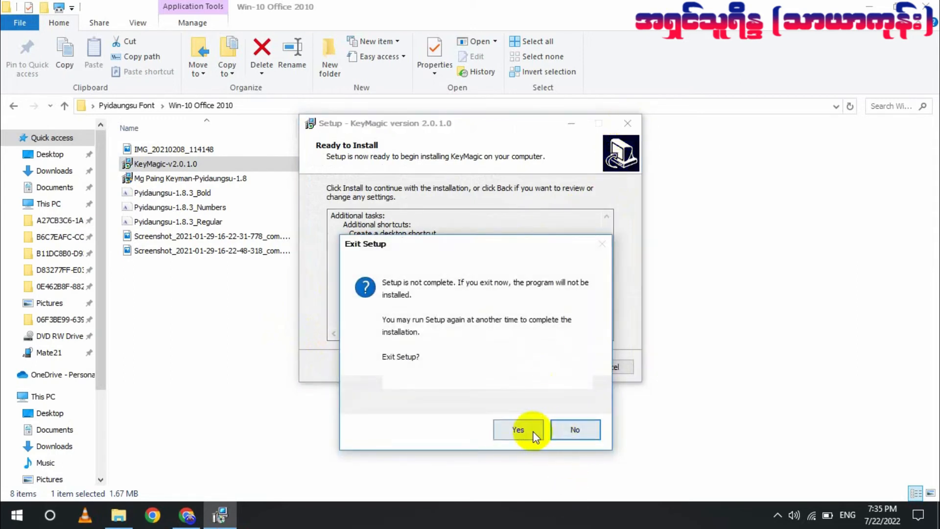
click(575, 429)
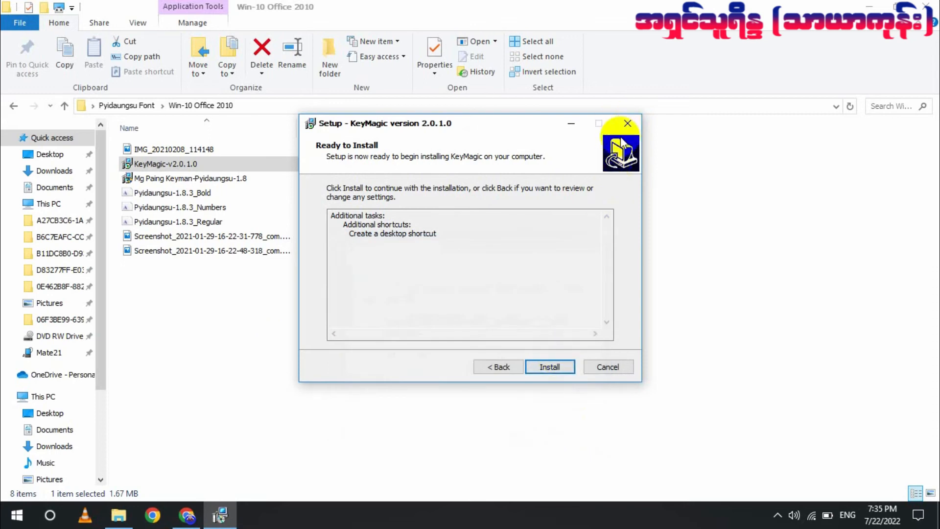
click(627, 123)
click(513, 428)
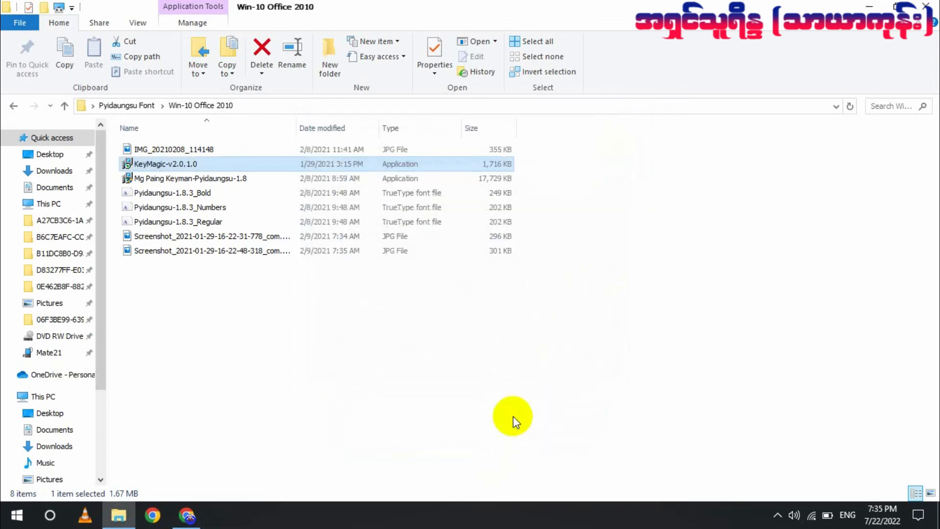
click(925, 6)
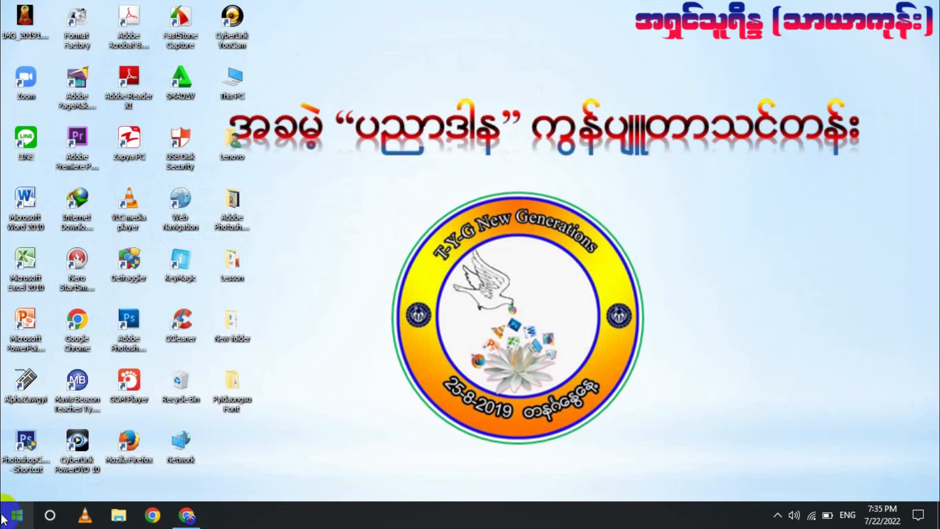
Open KeyMagic from the desktop, check the Pyidaungsu MM keyboard in its list, and open the hotkey configuration.
double_click(184, 260)
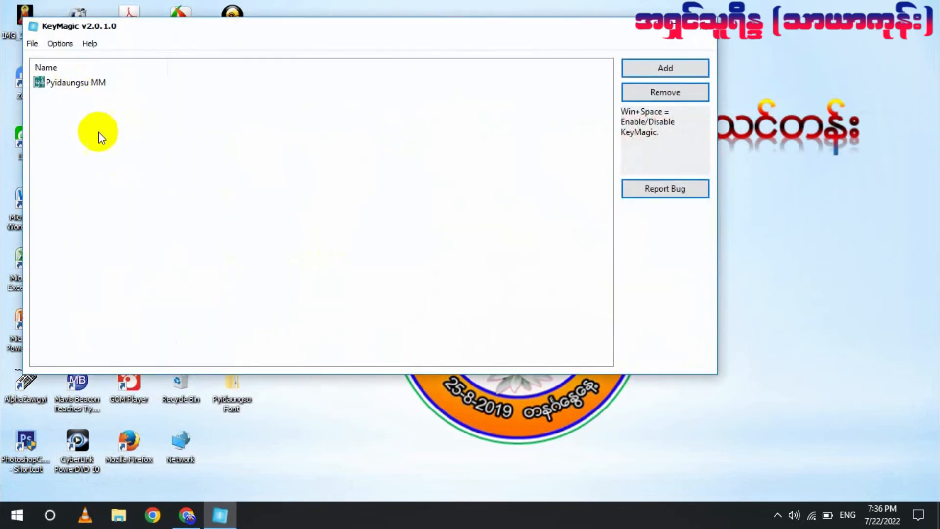
click(69, 83)
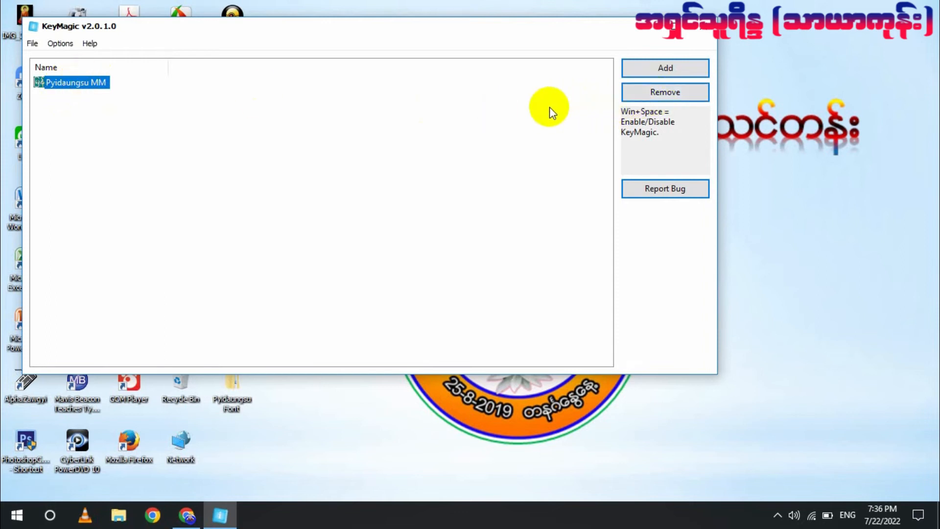
click(66, 104)
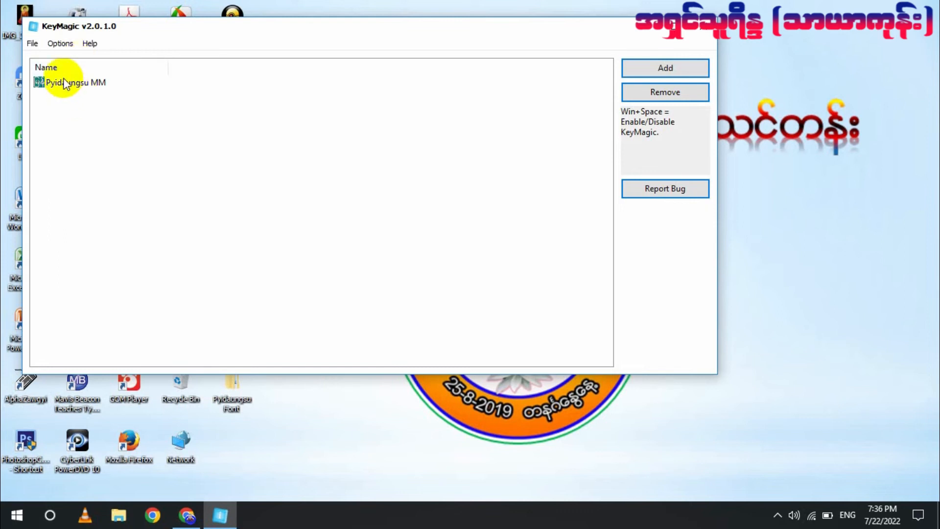
click(61, 44)
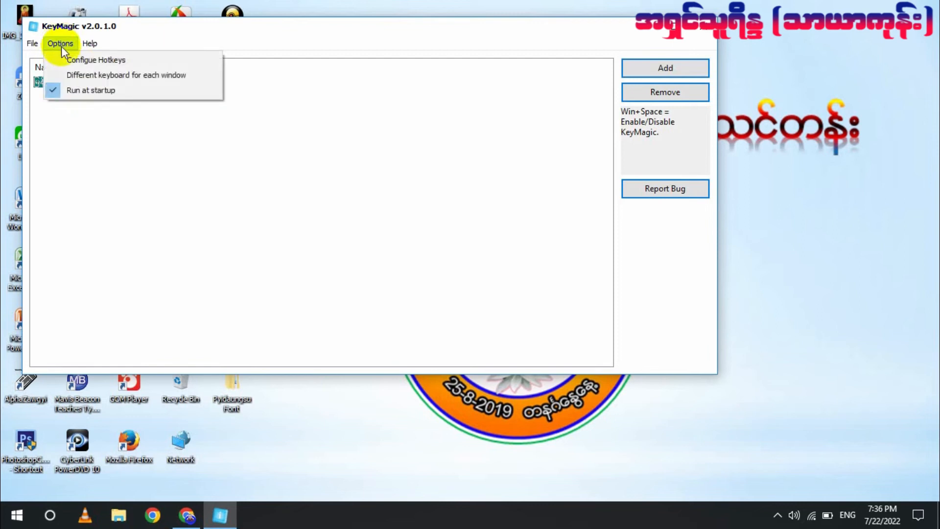
click(84, 60)
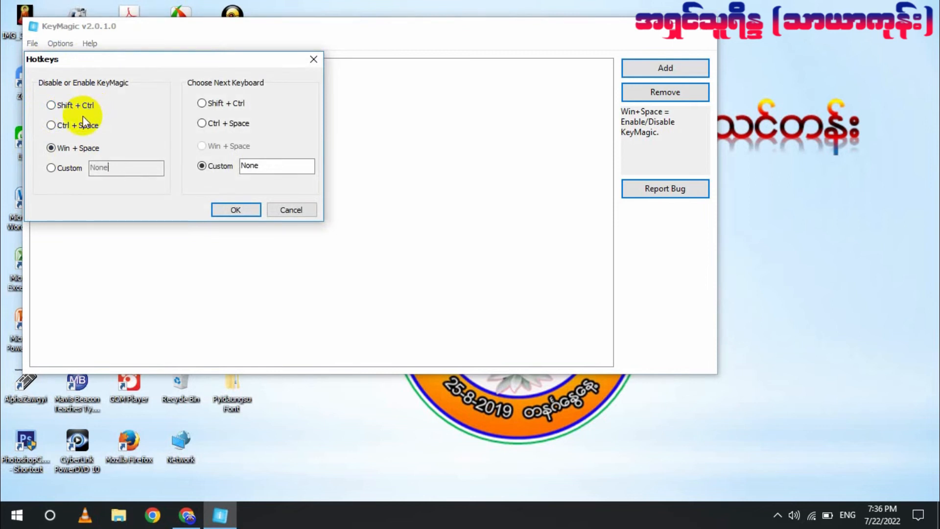
Set the hotkey that disables or enables KeyMagic to Win + Space, and close KeyMagic.
click(51, 125)
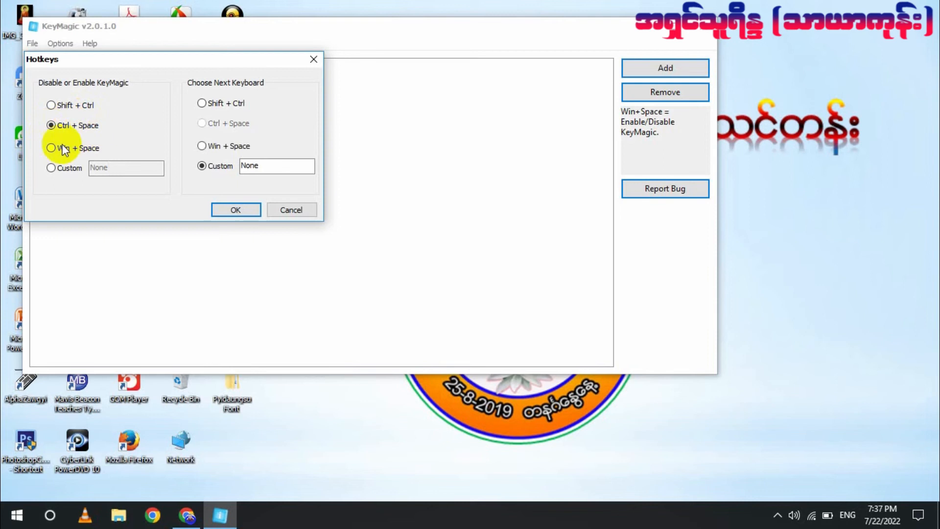
click(52, 148)
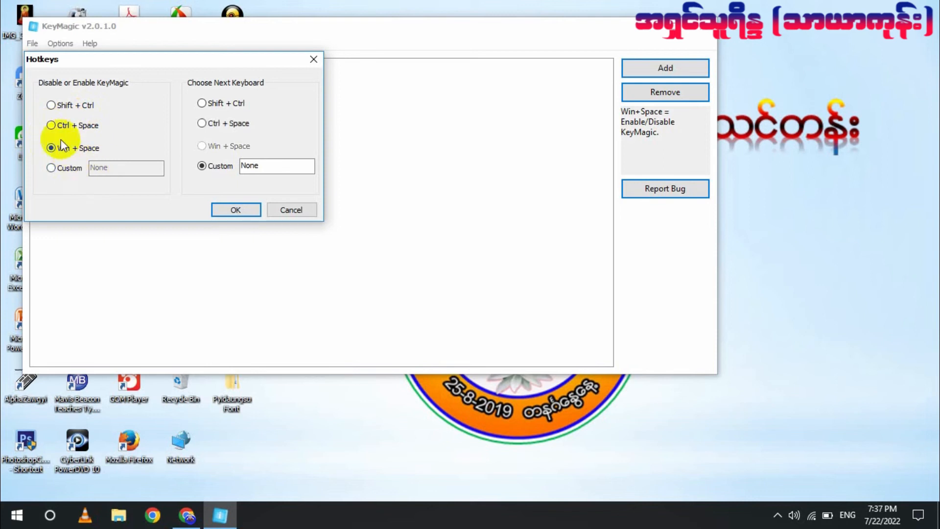
click(51, 167)
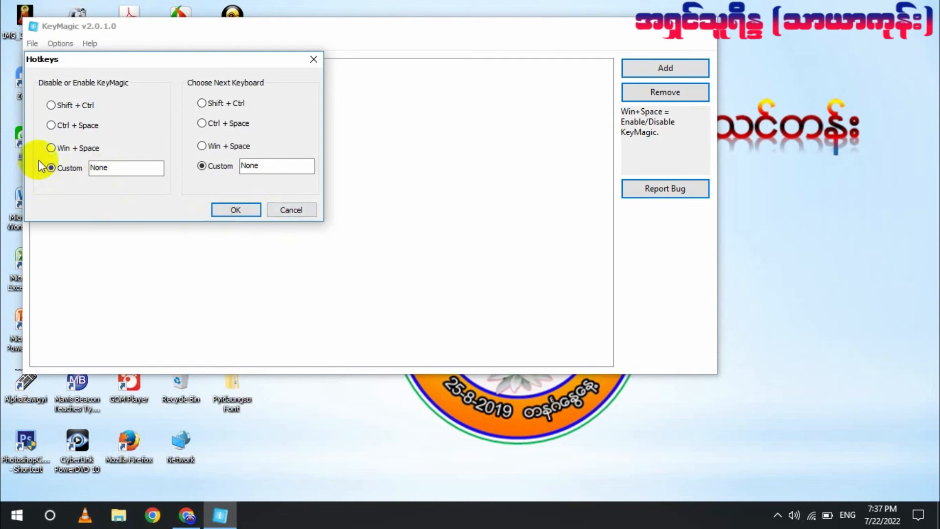
click(57, 150)
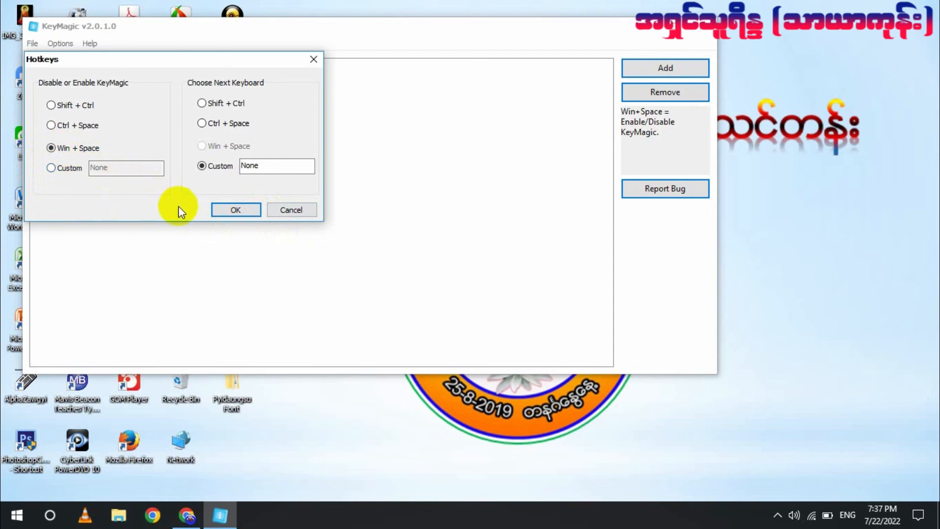
click(227, 211)
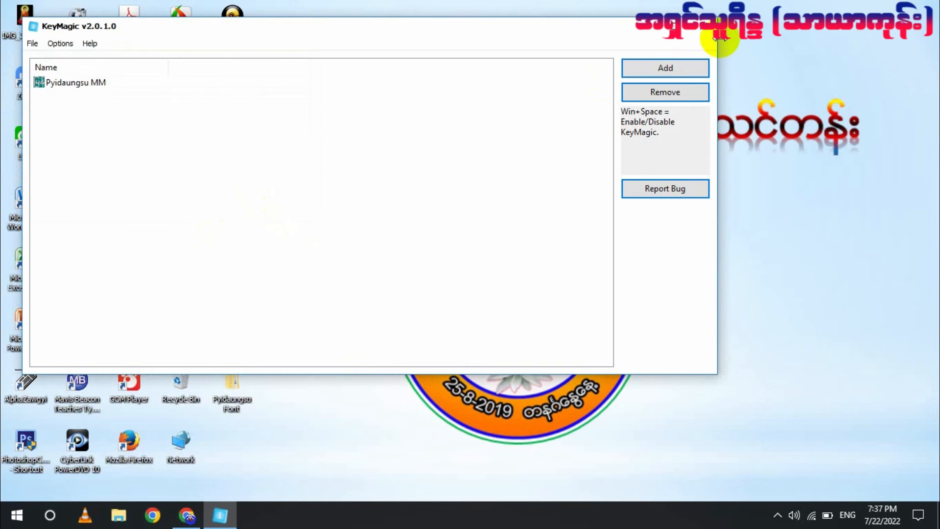
click(708, 27)
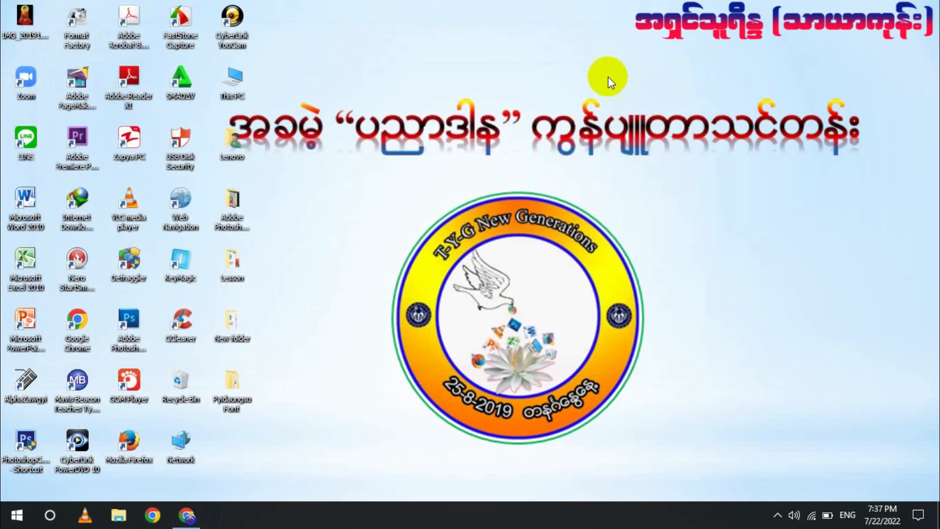
Open Microsoft Word 2010 in a maximized window and set the blank document's font to Pyidaungsu.
double_click(22, 203)
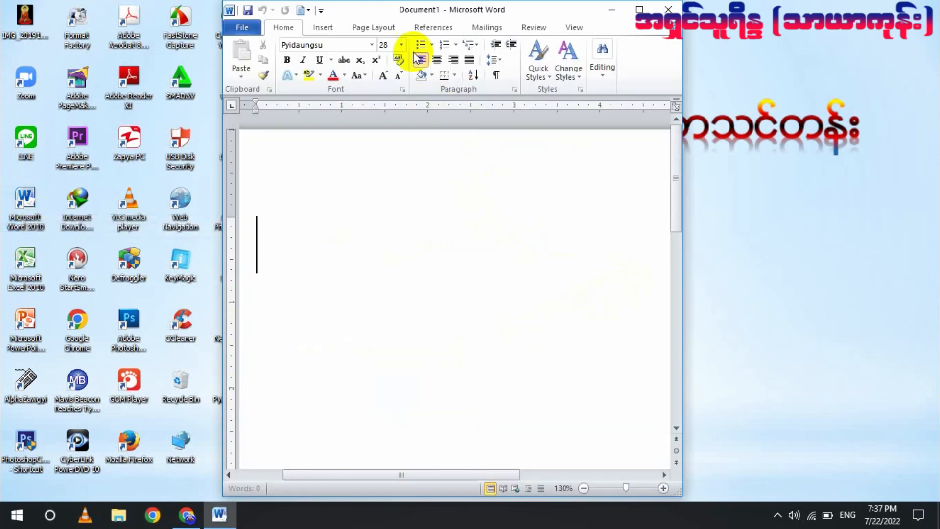
click(642, 10)
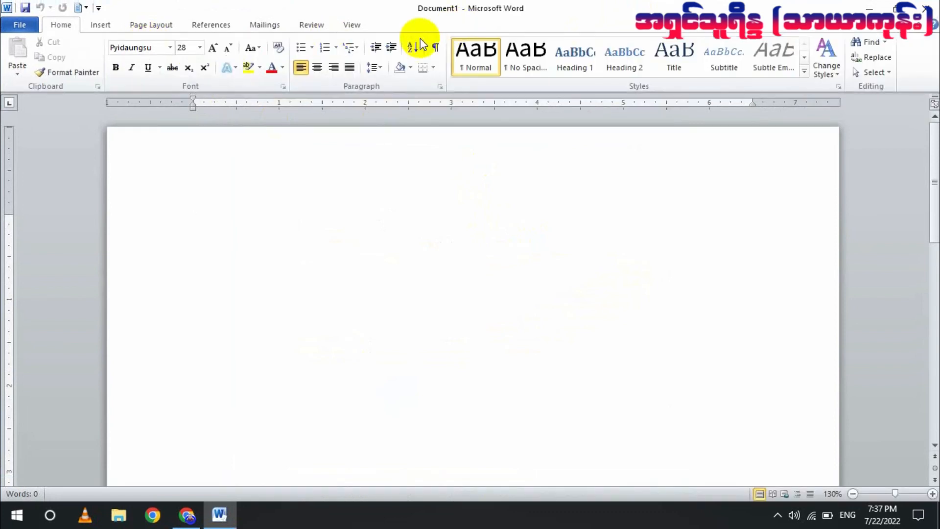
click(169, 48)
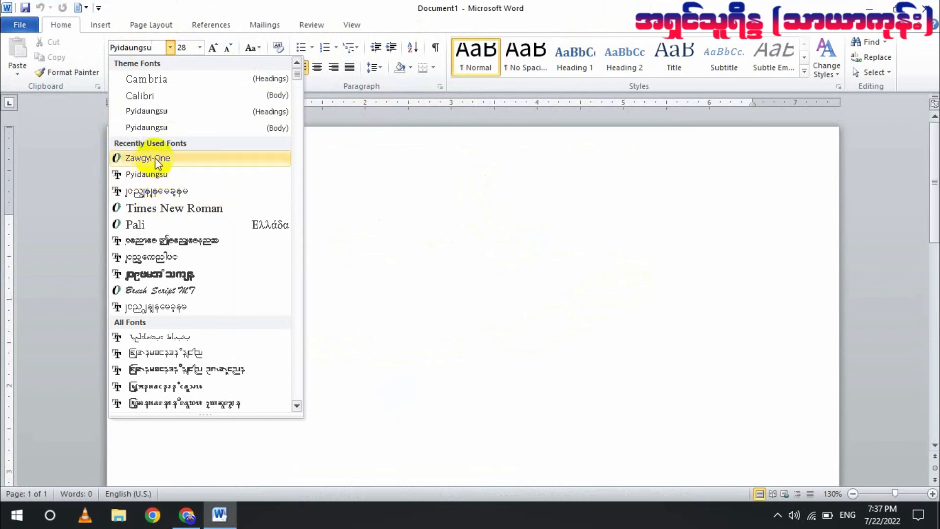
click(157, 208)
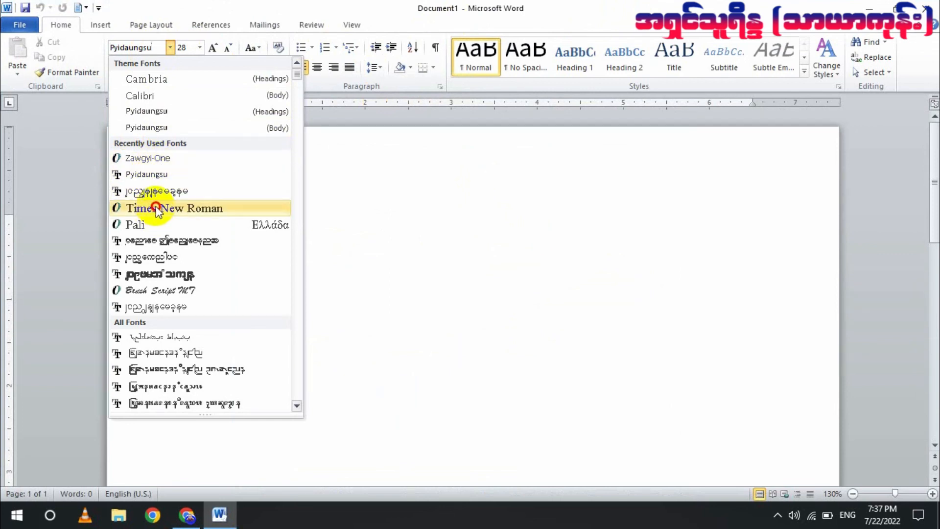
click(163, 48)
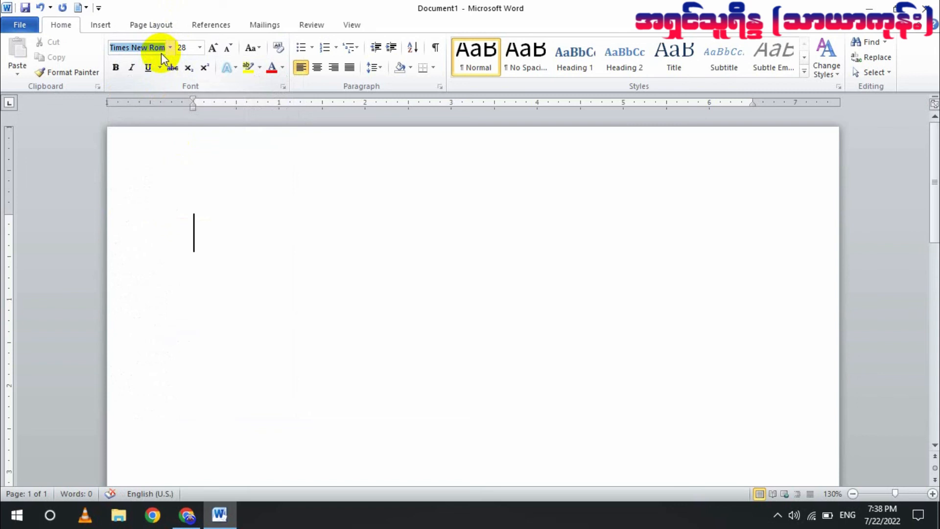
text(Pyidaungsu)
key(Return)
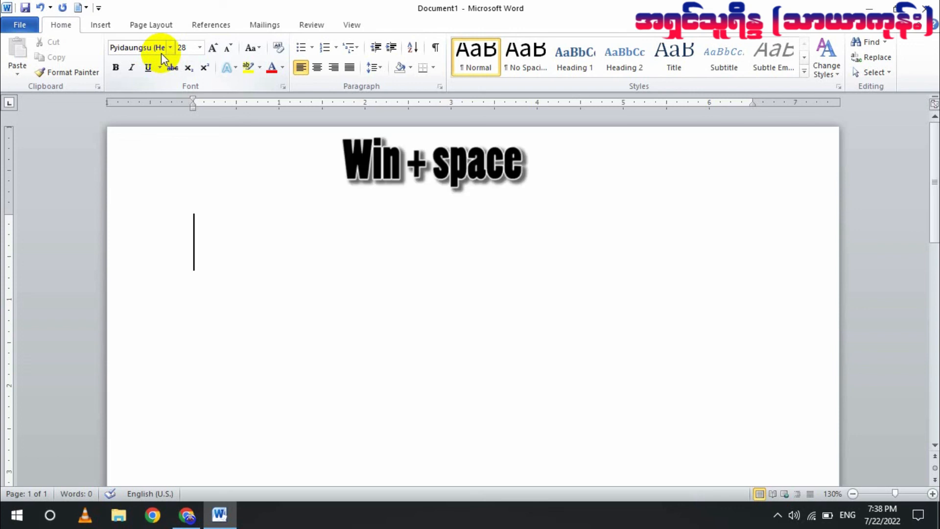
Enable the KeyMagic Myanmar keyboard and write "နေကောင်းလား" in the document at font size 48.
key(super+space)
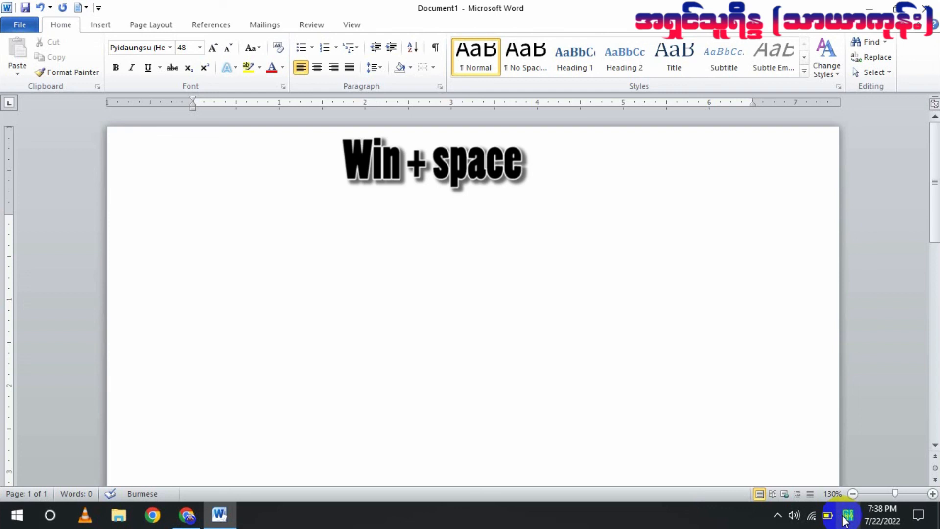
text(ေ)
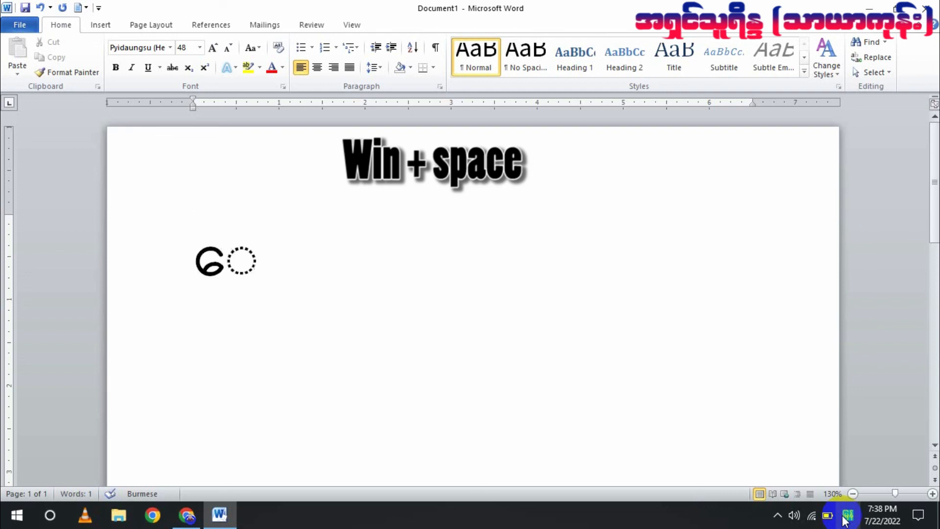
text(နေကာ)
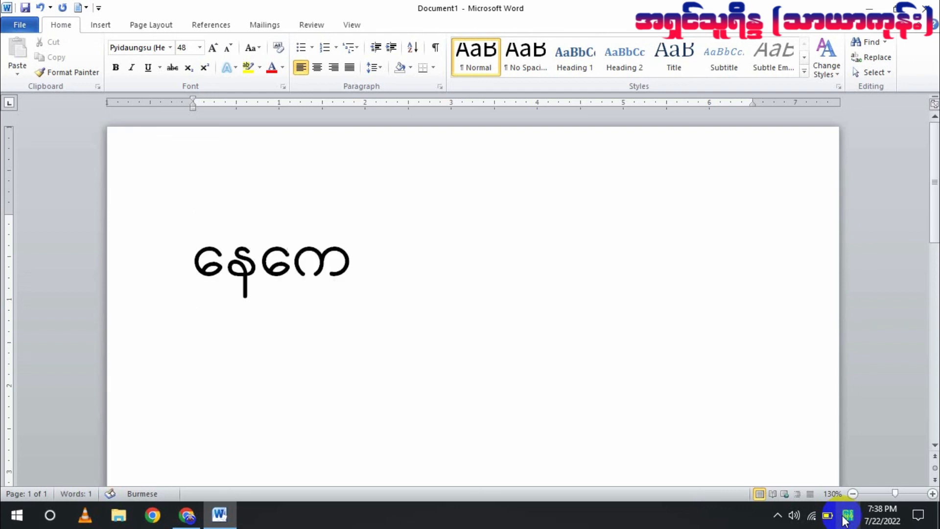
text(င်းလား)
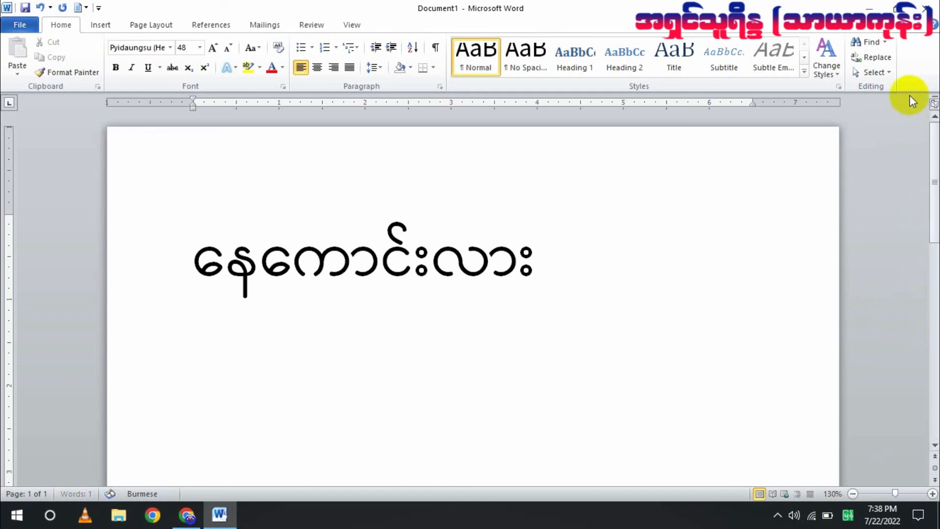
Close Word without saving the document and dismiss the request to help improve proofing tools.
key(alt+F4)
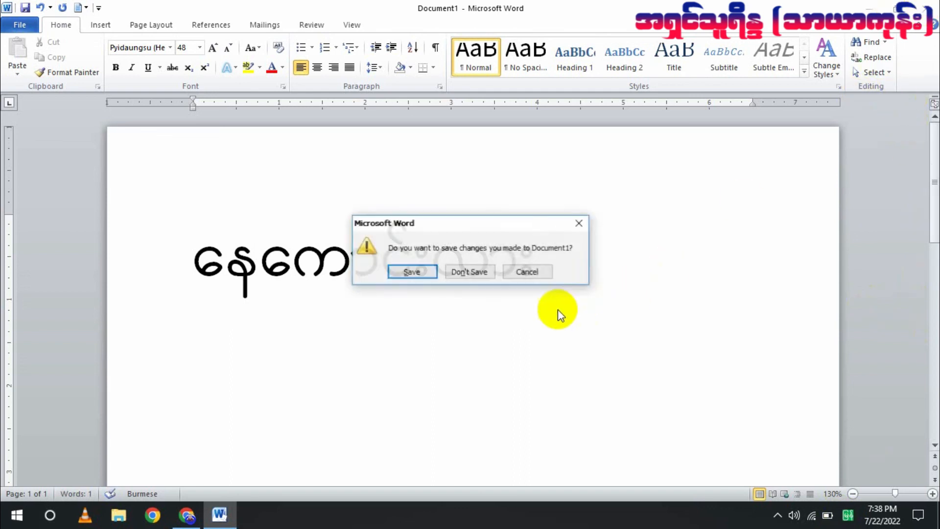
click(476, 272)
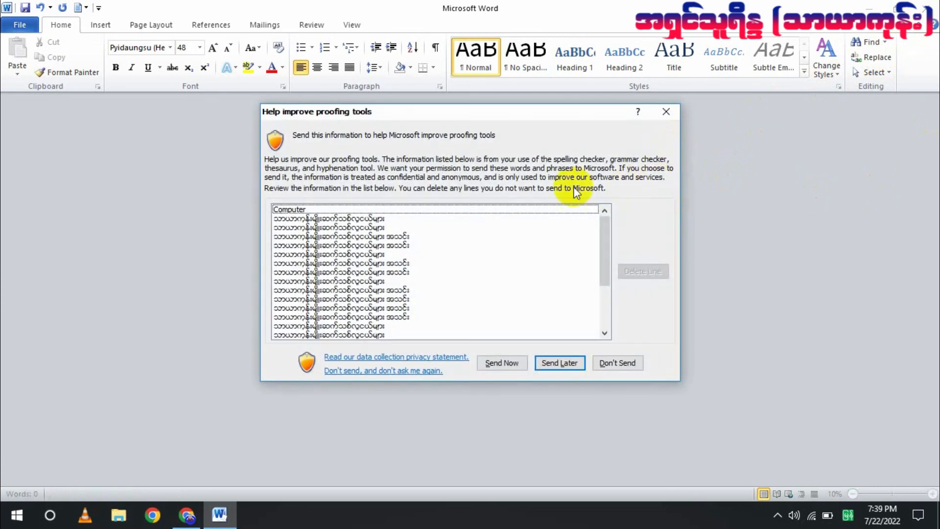
click(668, 109)
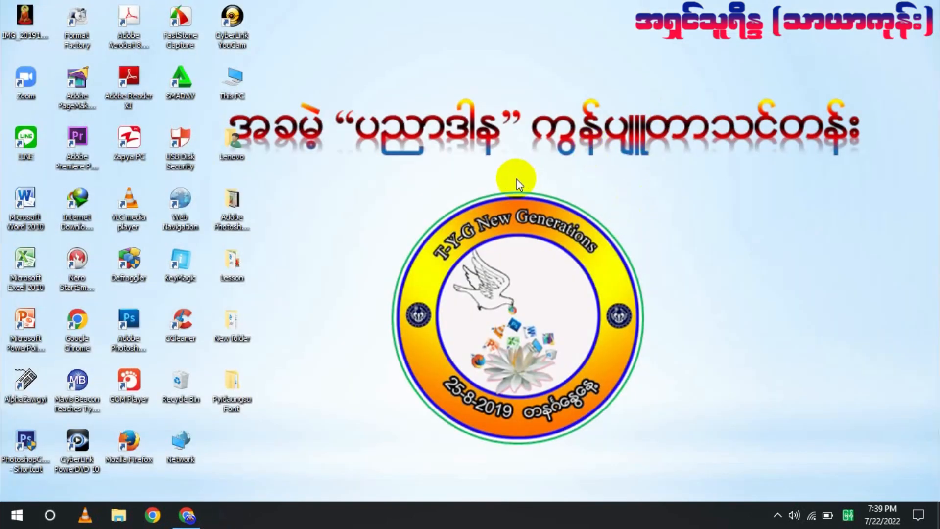